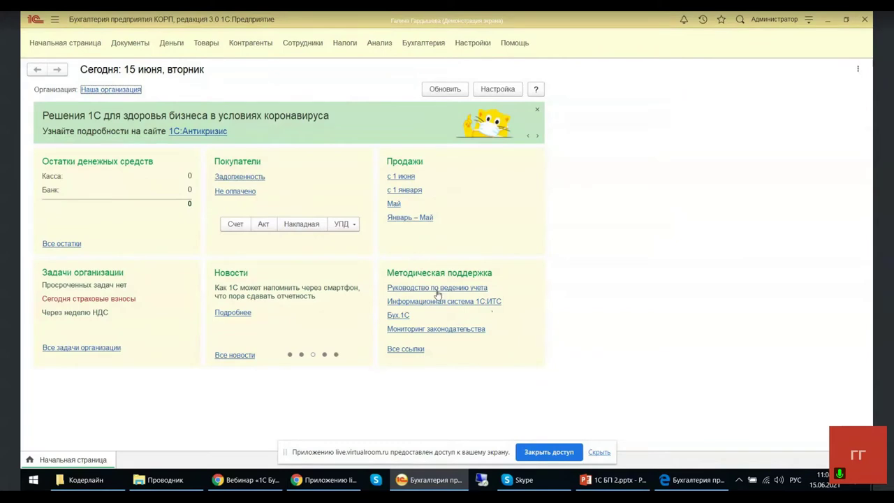
- Look over the chapters of the online accounting guide "Руководство по ведению учета", including the topics of chapter 1, and close the guide
left_click(436, 289)
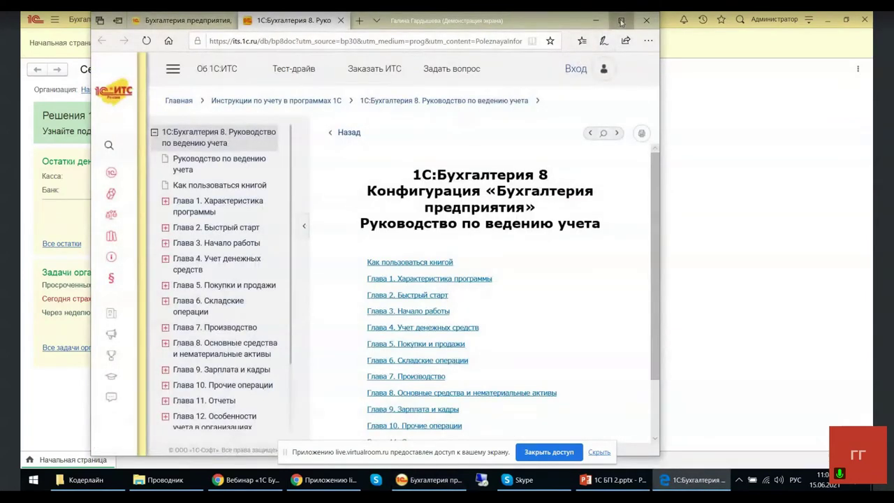
left_click(620, 20)
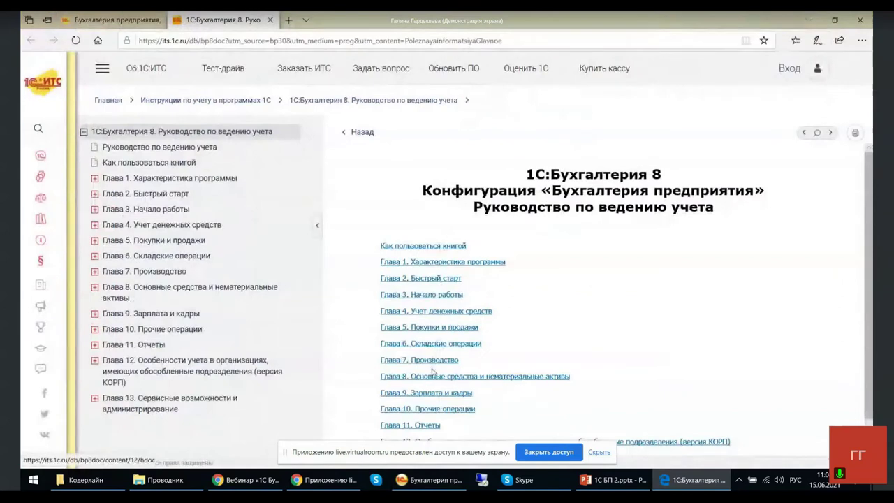
scroll(431, 439, "down", 1)
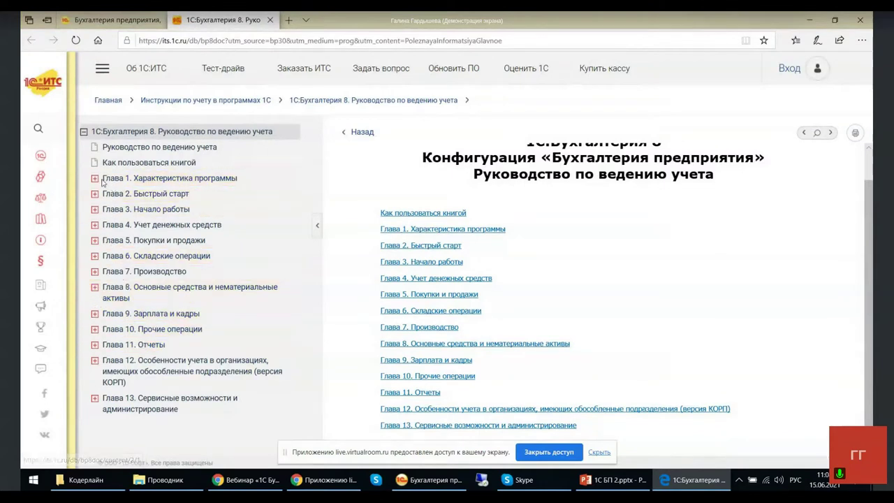
left_click(95, 179)
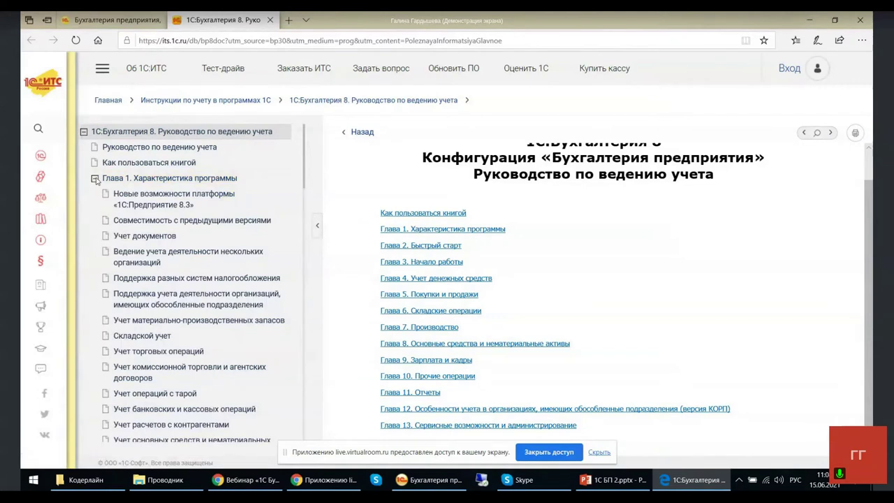
left_click(94, 179)
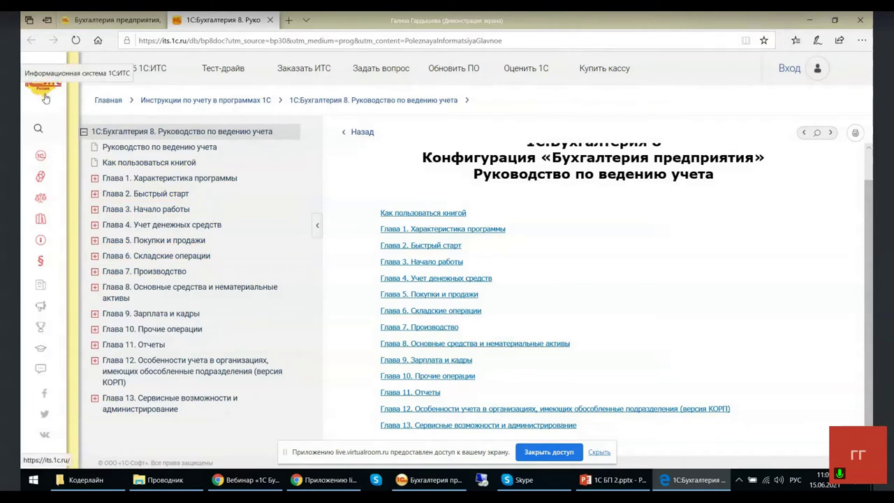
left_click(270, 20)
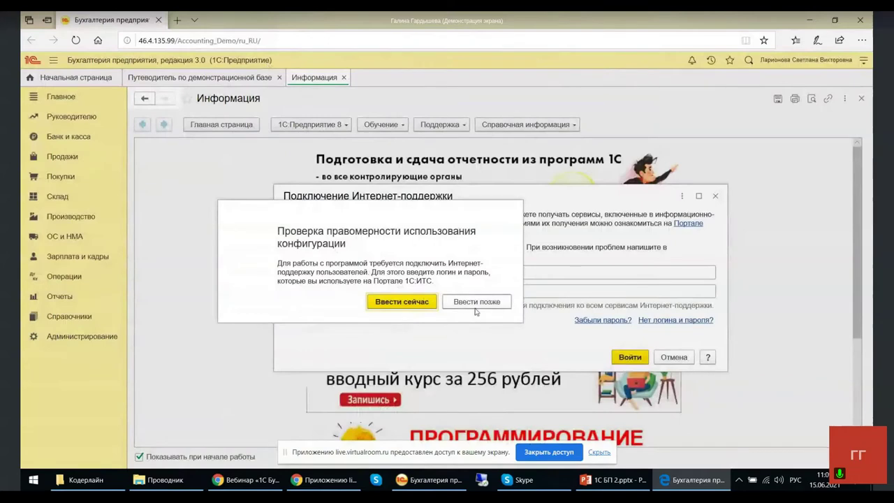
- Postpone the Internet-support login in the demo database and open the training information on "Бухгалтерия 8"
left_click(478, 304)
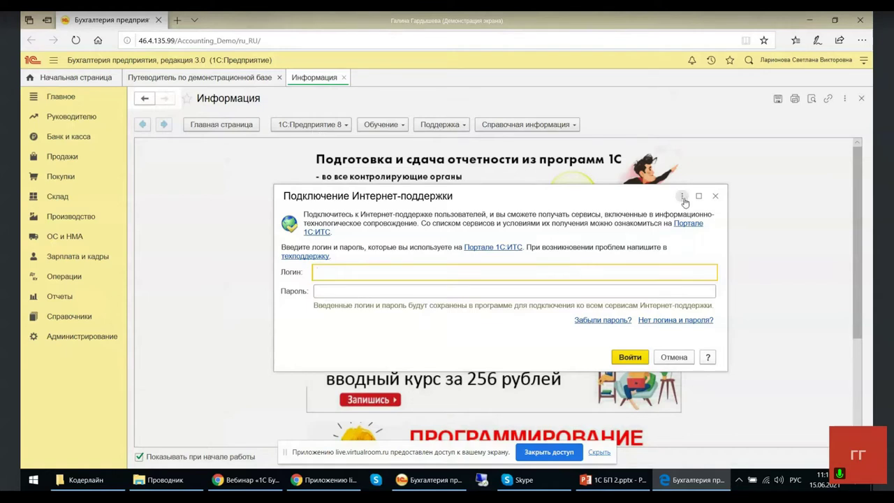
left_click(716, 196)
left_click(311, 124)
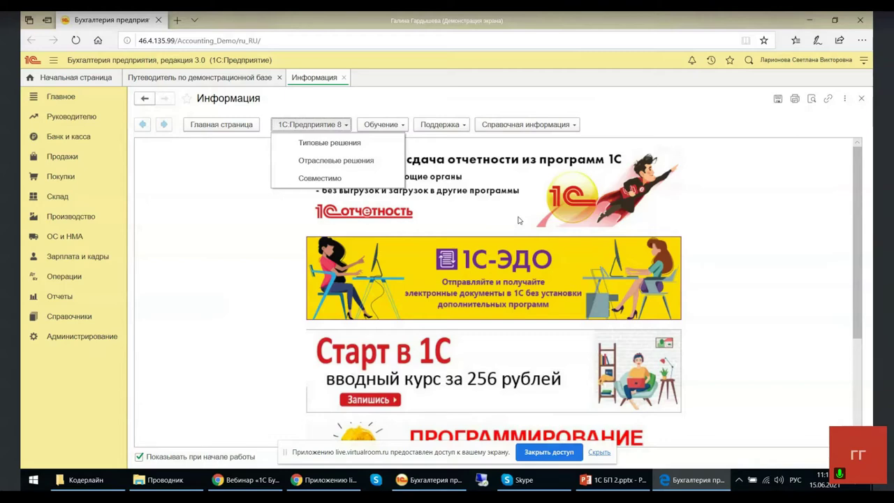
left_click(393, 125)
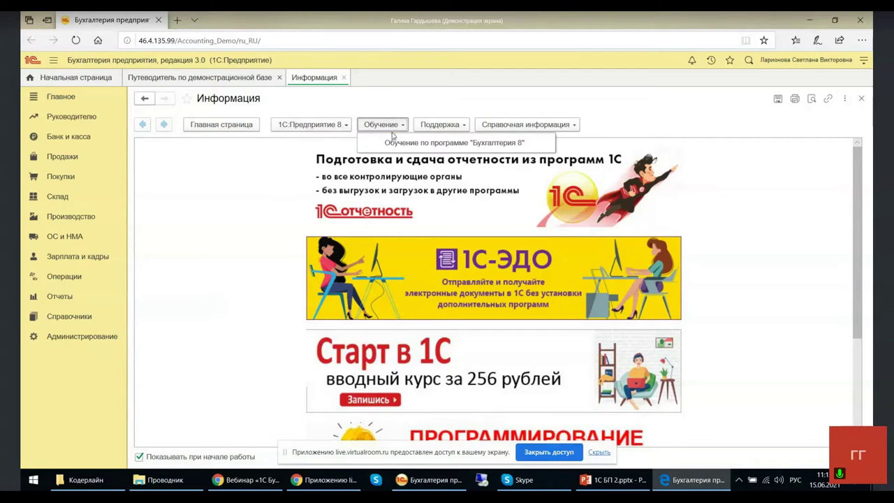
left_click(395, 143)
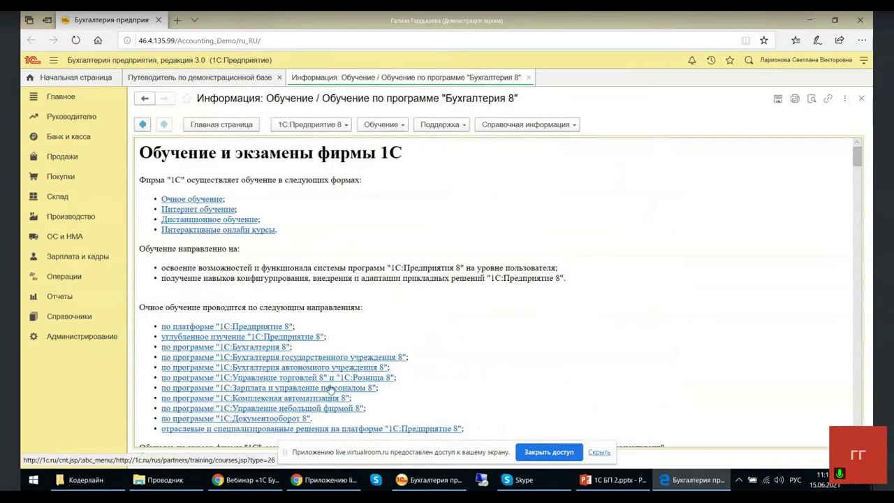
- Read through the page on 1С training and exams down to the certified training centres and return to its beginning
scroll(438, 324, "down", 1)
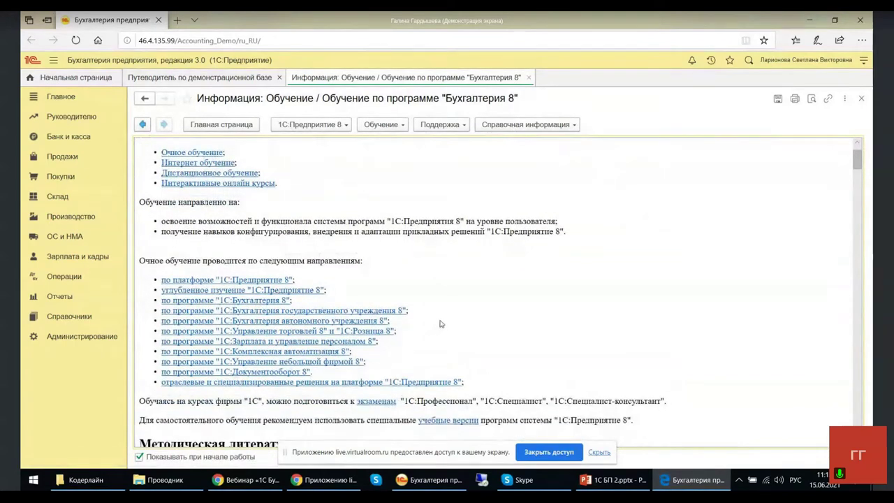
scroll(440, 324, "down", 4)
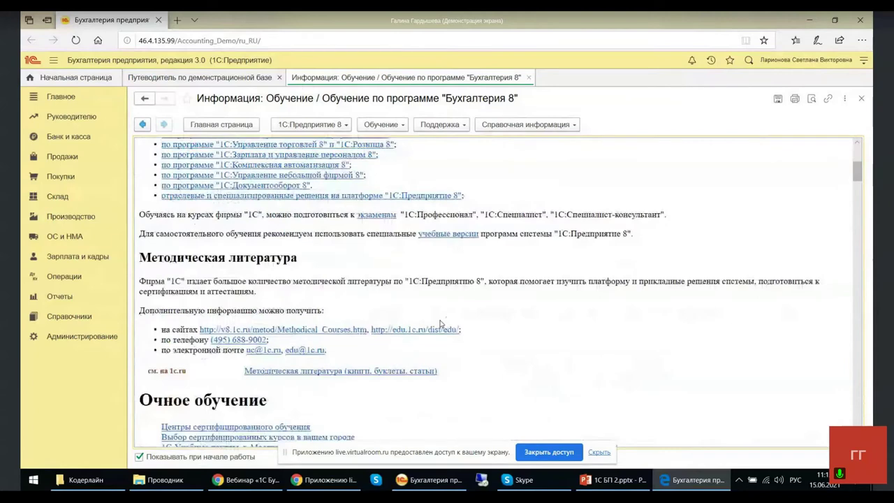
scroll(441, 324, "down", 4)
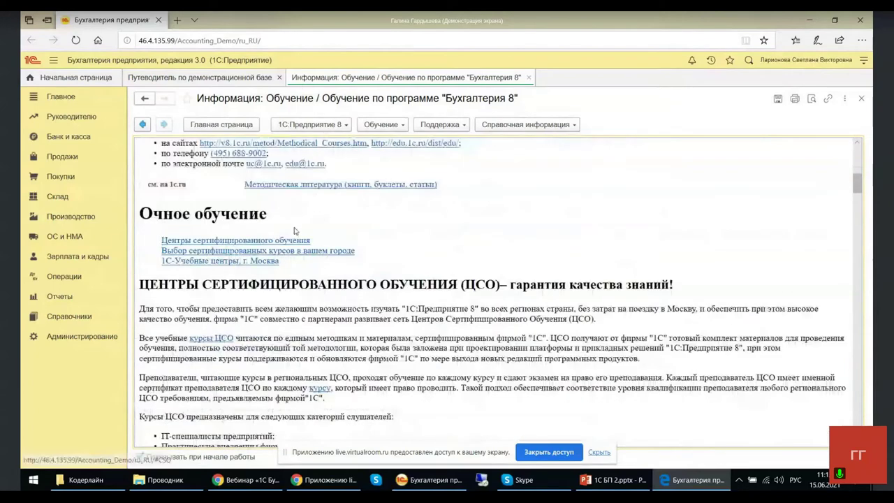
scroll(343, 266, "down", 5)
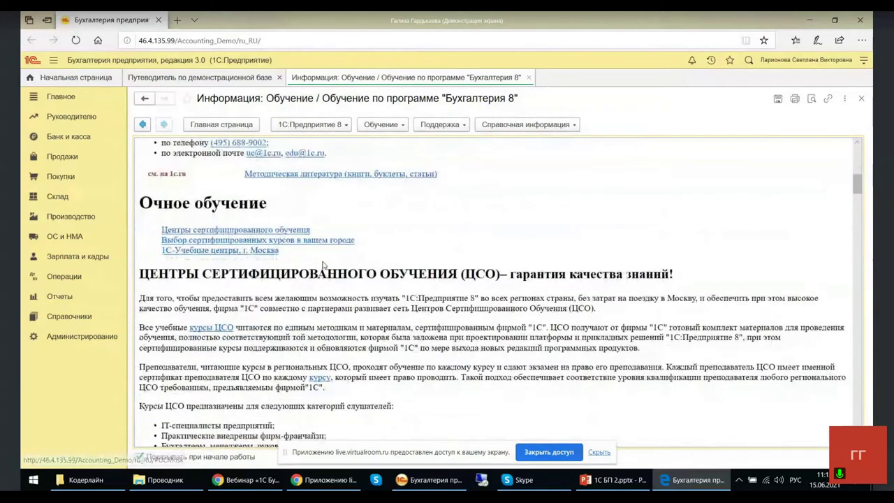
scroll(354, 263, "down", 3)
scroll(354, 261, "up", 7)
scroll(355, 260, "up", 10)
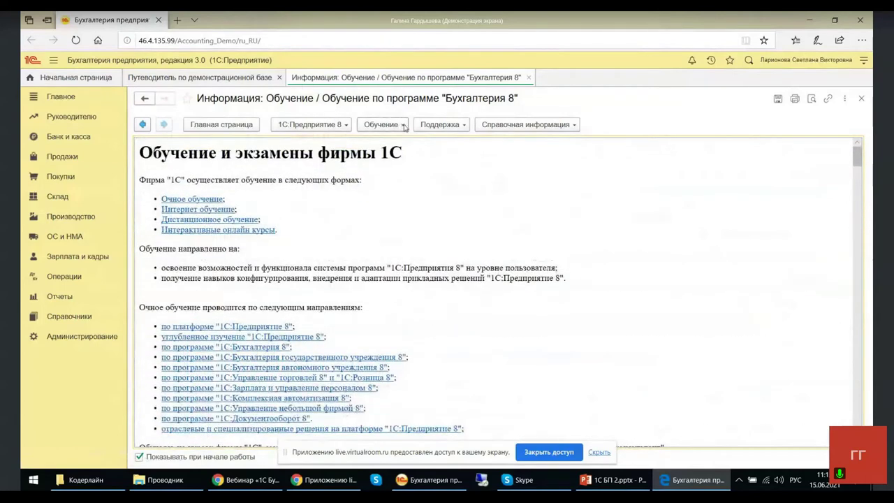
- Look over the available "Поддержка" and "Справочная информация" topics, and close the information page
left_click(466, 126)
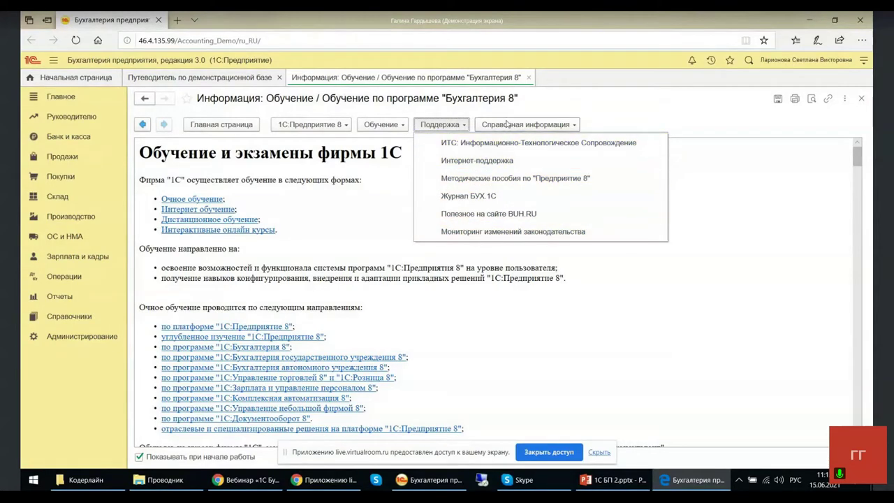
left_click(511, 124)
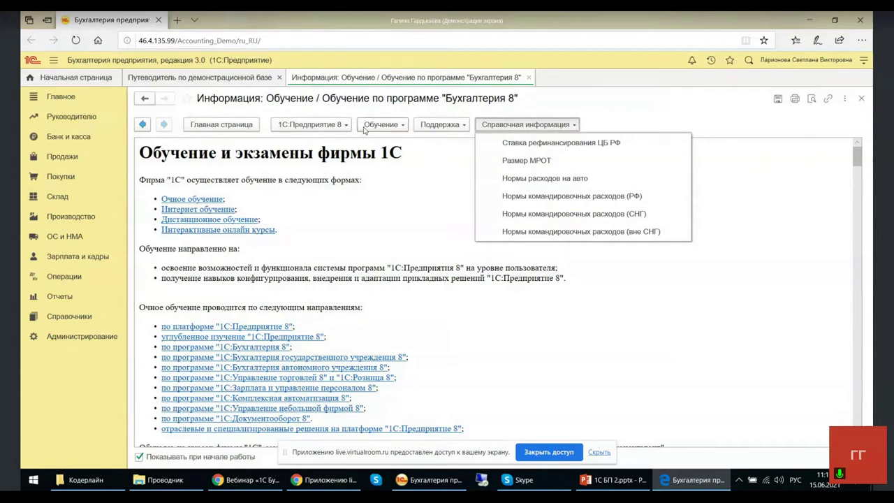
left_click(528, 77)
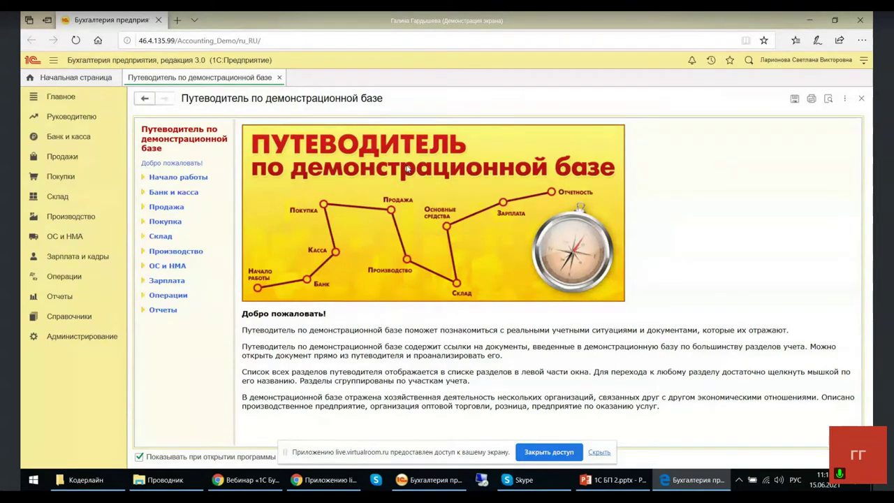
- View the "Начало работы" and "Банк и касса" topics in the demo database guide, and close the guide
left_click(159, 181)
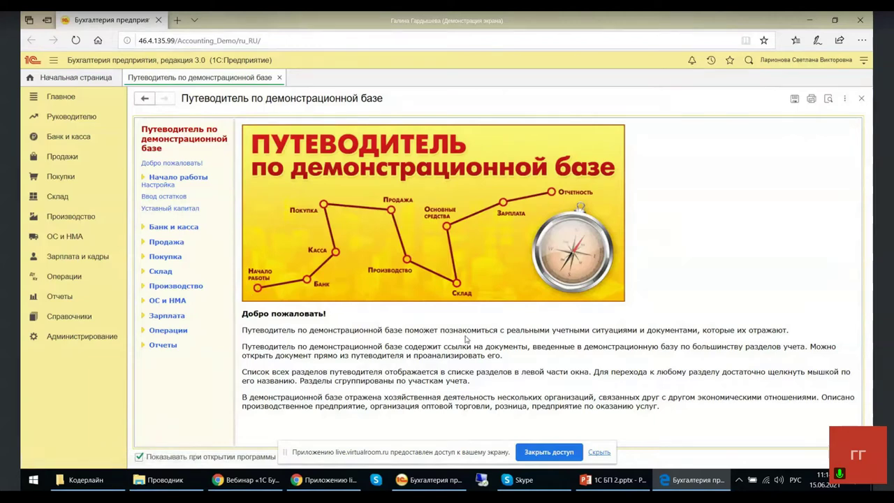
left_click(167, 227)
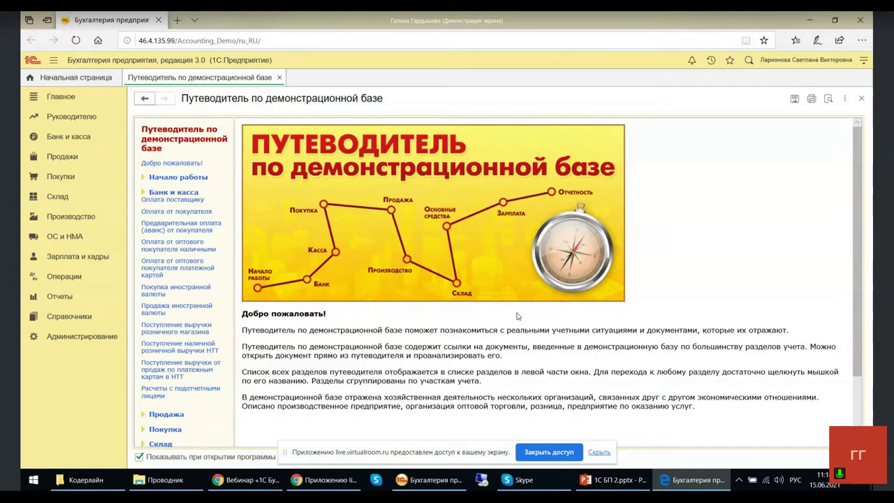
left_click(280, 78)
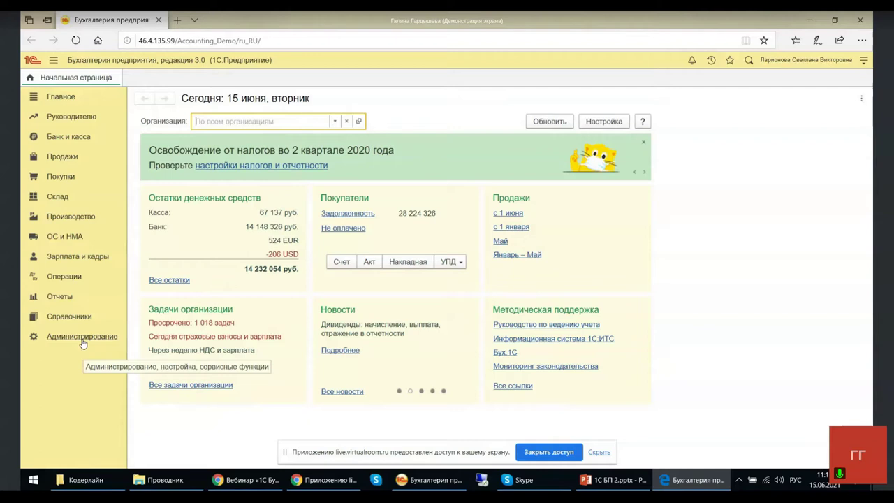
- Review the commands of the Продажи, Покупки and Справочники sections, and open the list of production calendars
left_click(62, 157)
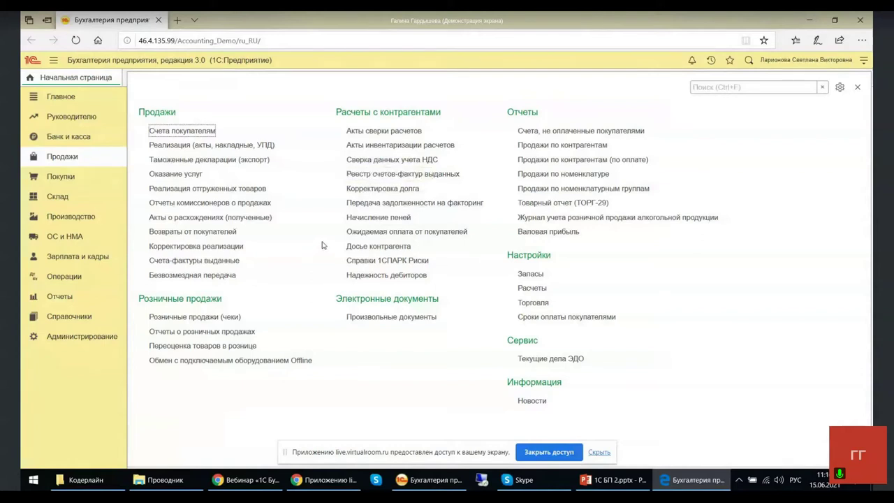
left_click(60, 179)
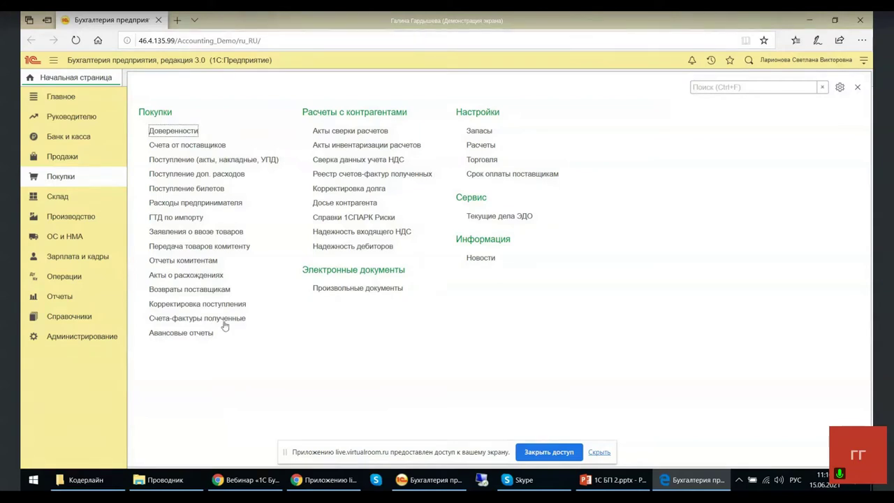
left_click(68, 318)
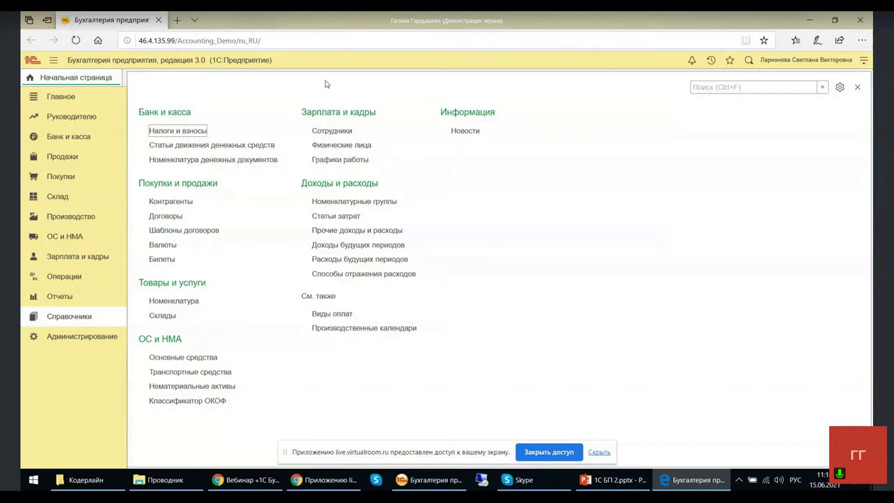
left_click(330, 330)
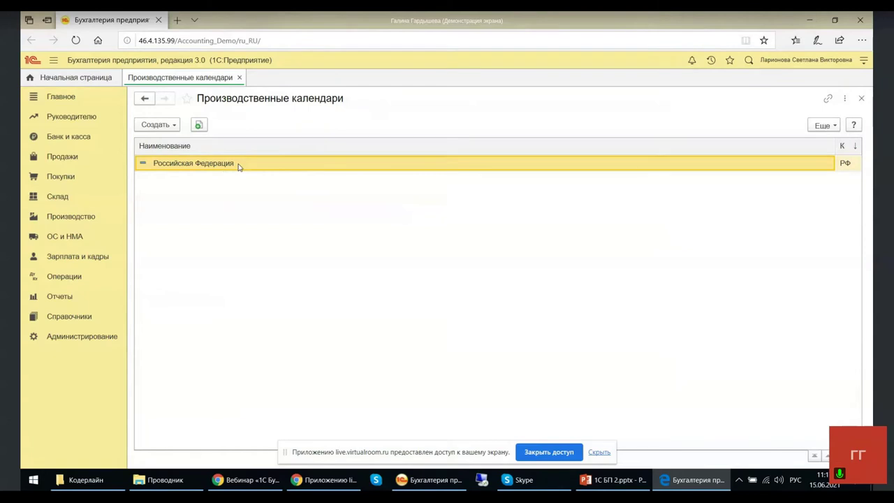
- Review the commands of the Зарплата и кадры section, and open the program functionality settings under Администрирование
left_click(66, 259)
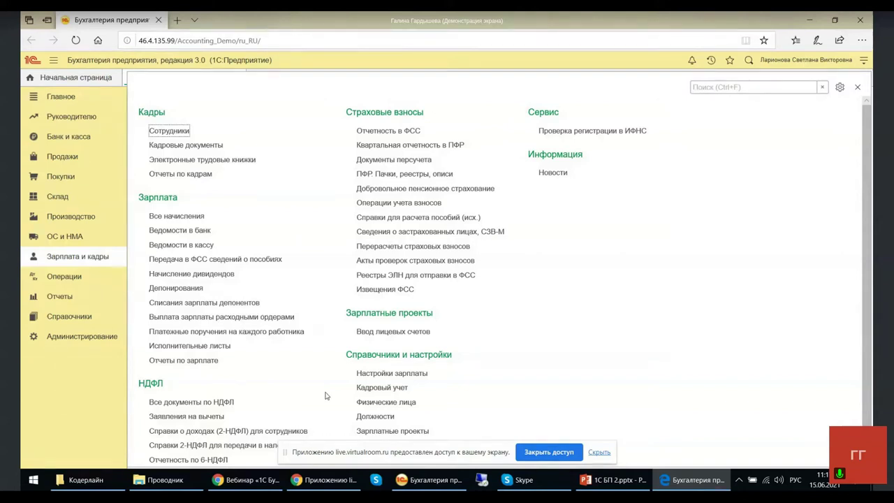
left_click(64, 338)
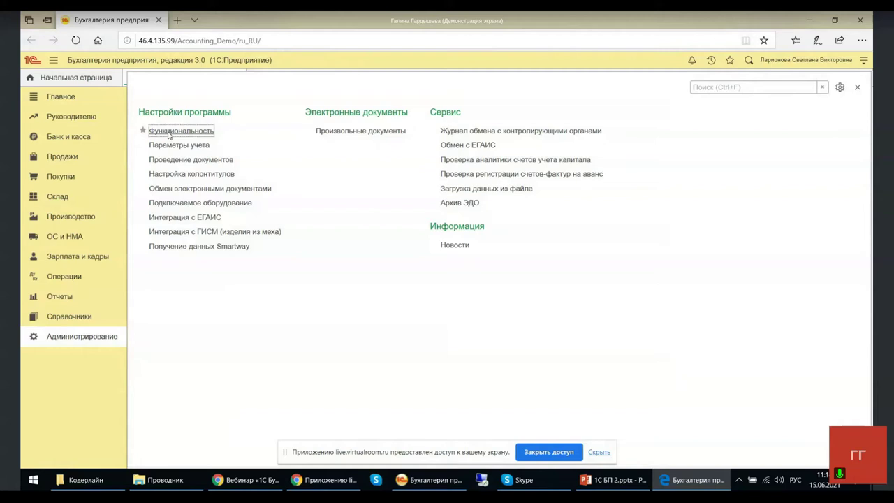
left_click(169, 132)
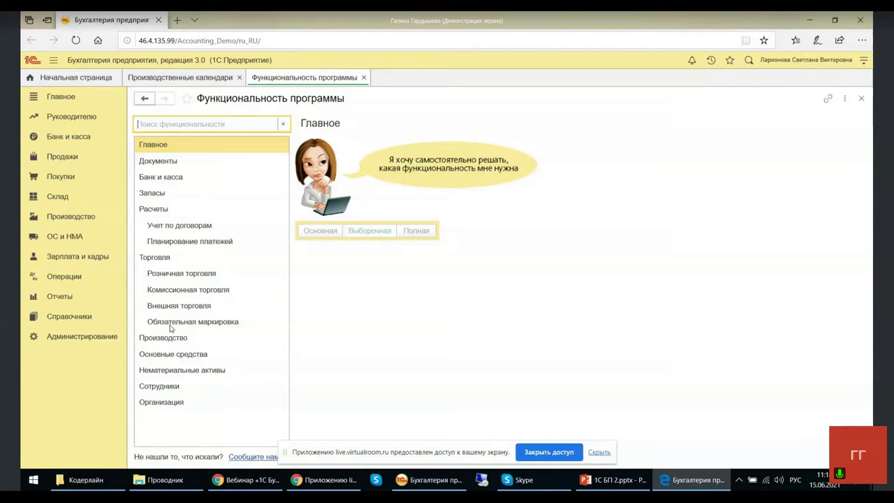
- Examine the functionality options for Организация, Сотрудники, Главное, Производство and Обязательная маркировка, deferring the Internet-support login request
left_click(168, 405)
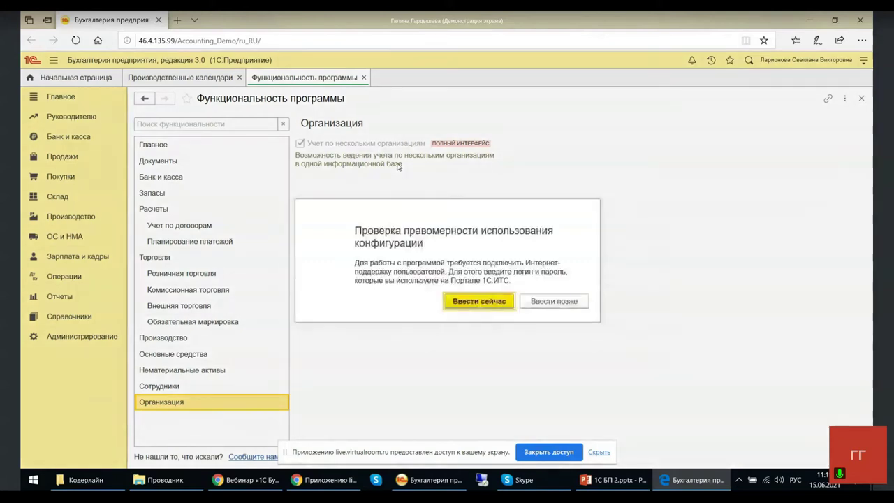
left_click(533, 301)
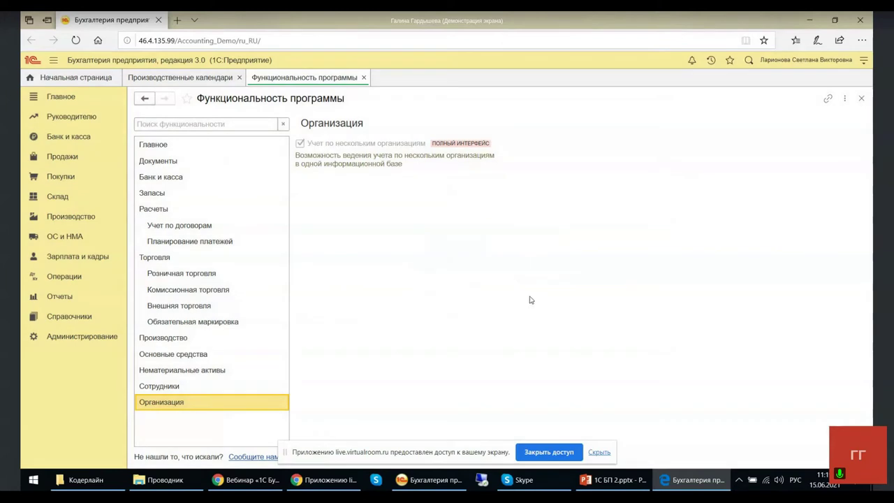
left_click(157, 389)
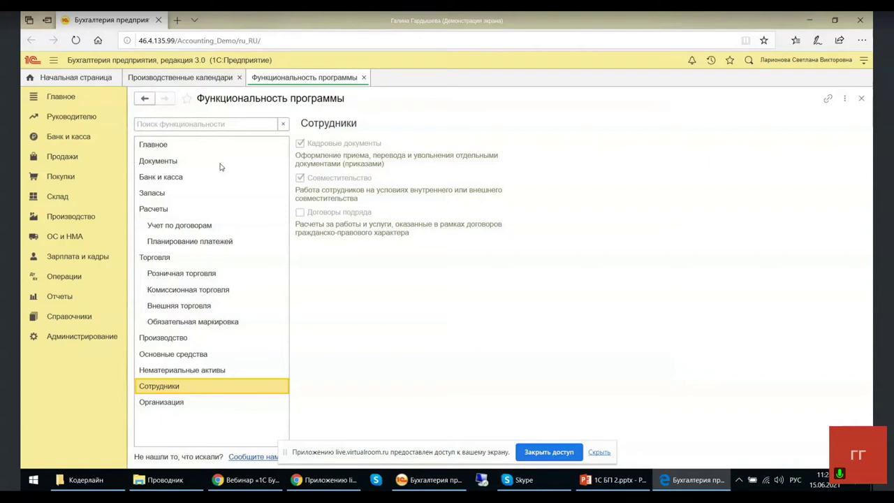
left_click(159, 148)
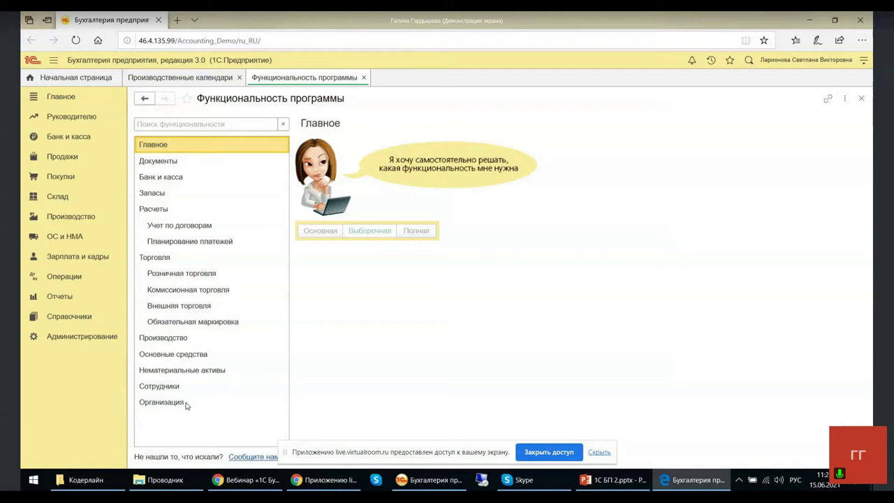
left_click(164, 338)
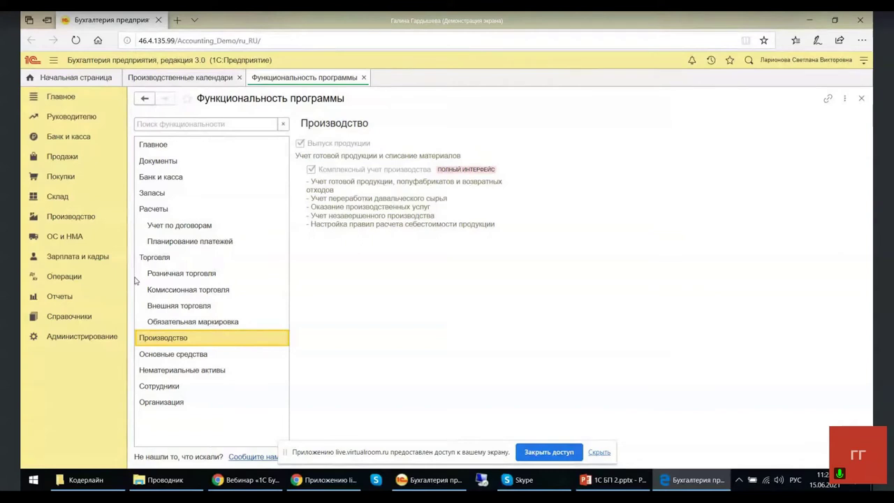
left_click(213, 323)
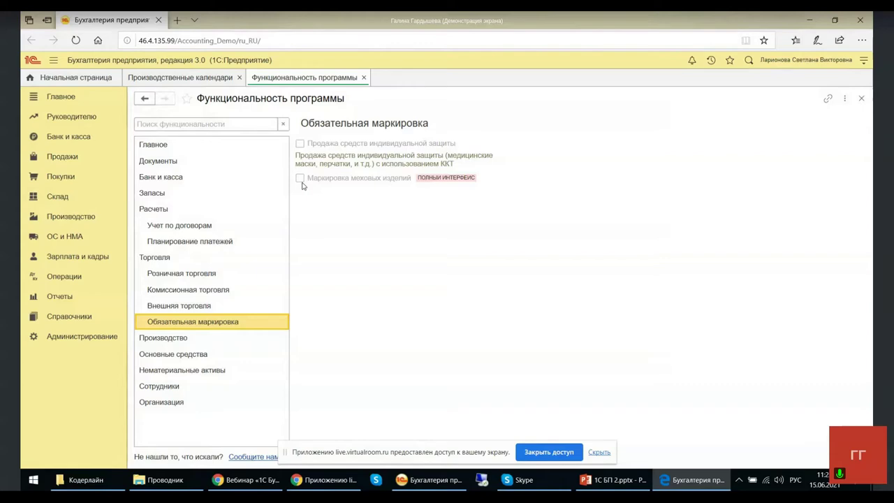
- Switch to the 1С БП 2.pptx presentation and view slide 3 on new product groups for mandatory marking
mouse_move(608, 488)
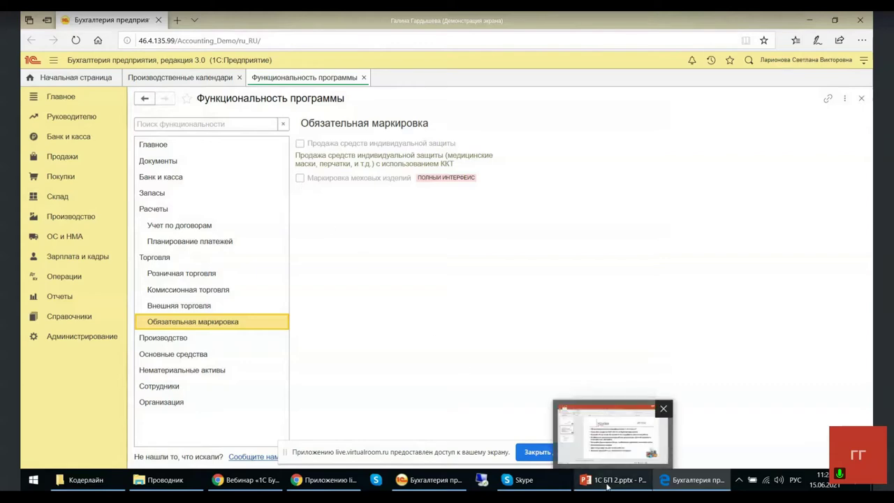
left_click(608, 482)
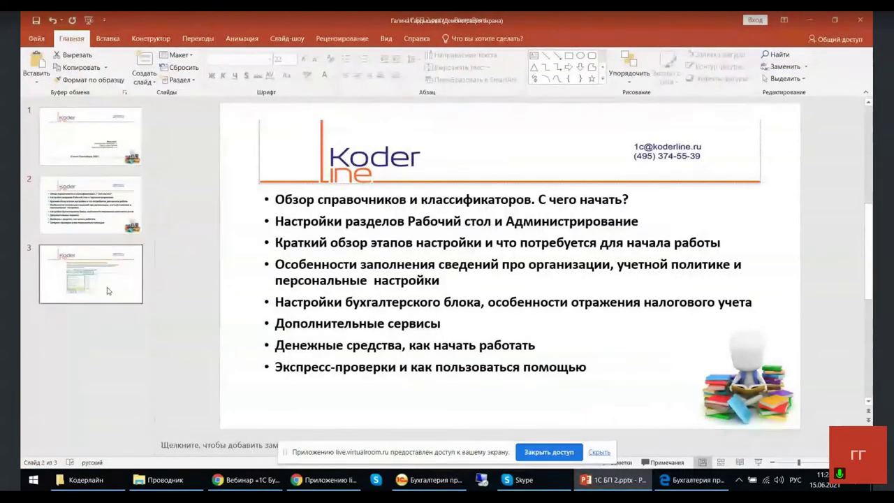
left_click(108, 291)
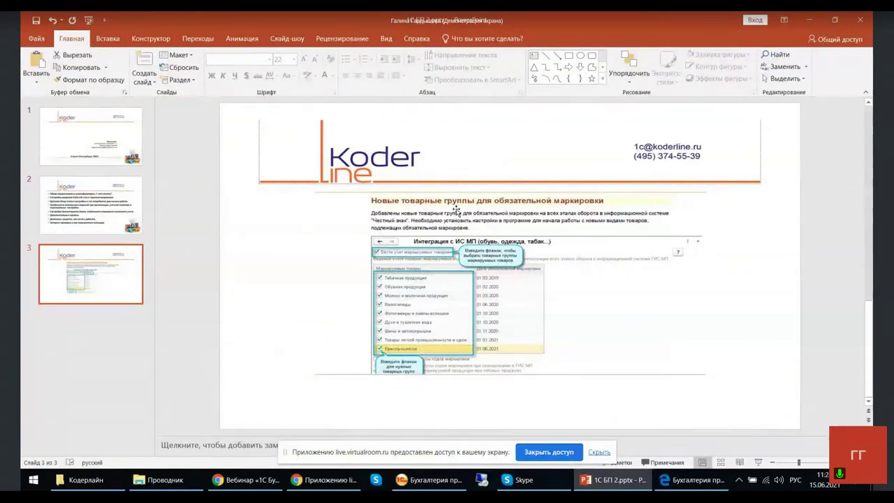
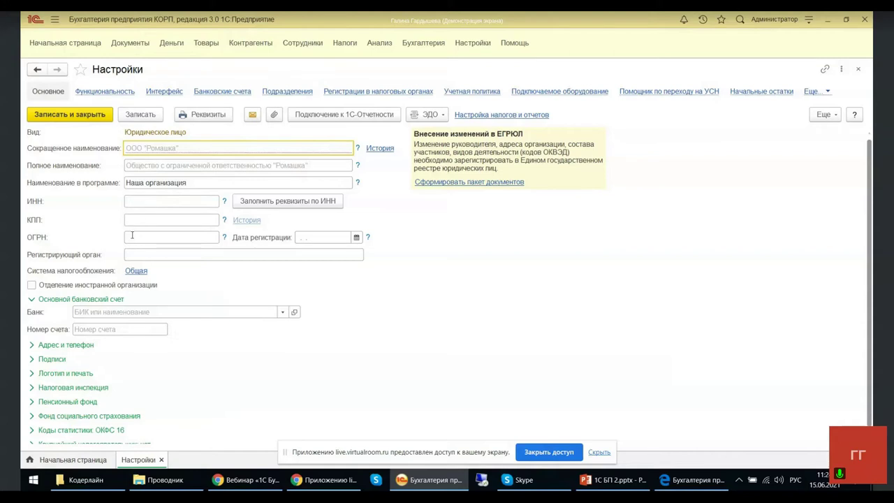
- Switch to the КОРП edition's organization settings, expand Адрес и телефон and examine the organization's details down to Крупнейший налогоплательщик
left_click(32, 345)
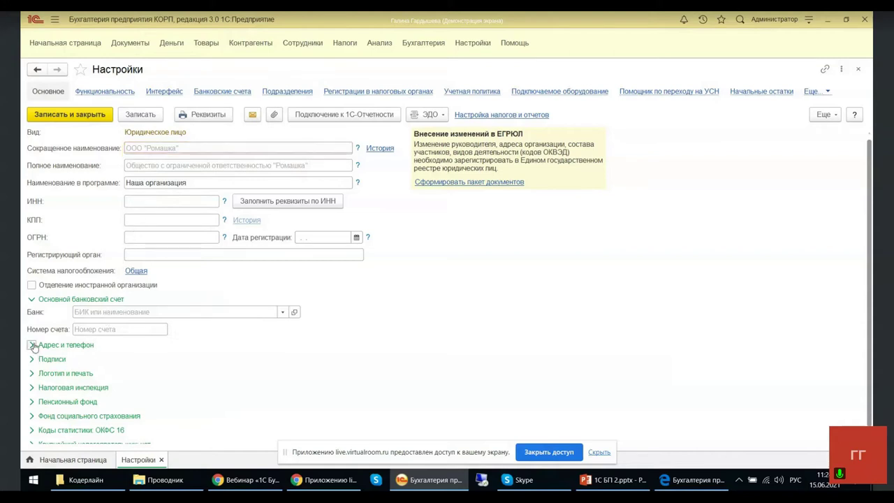
left_click(31, 403)
left_click(31, 403)
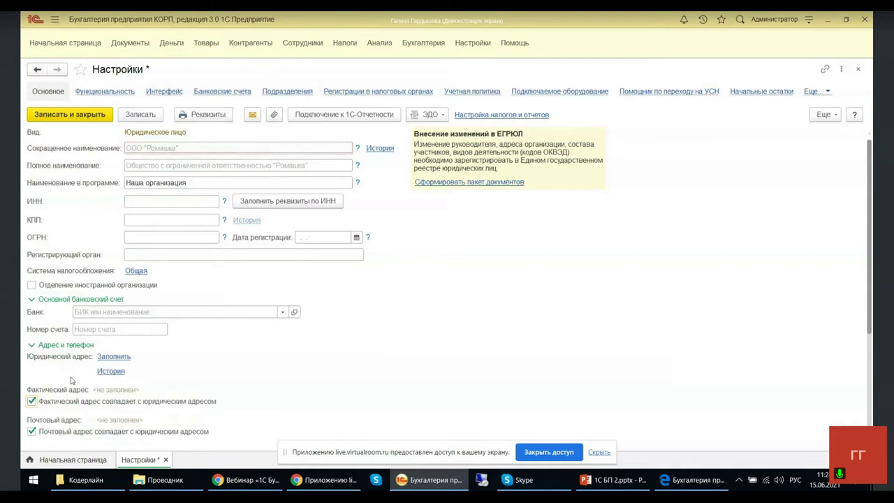
left_click(151, 200)
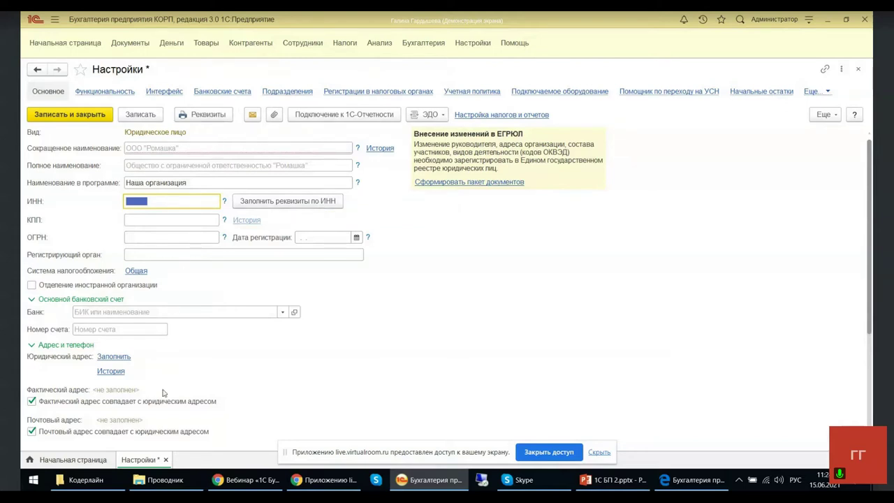
scroll(162, 404, "down", 5)
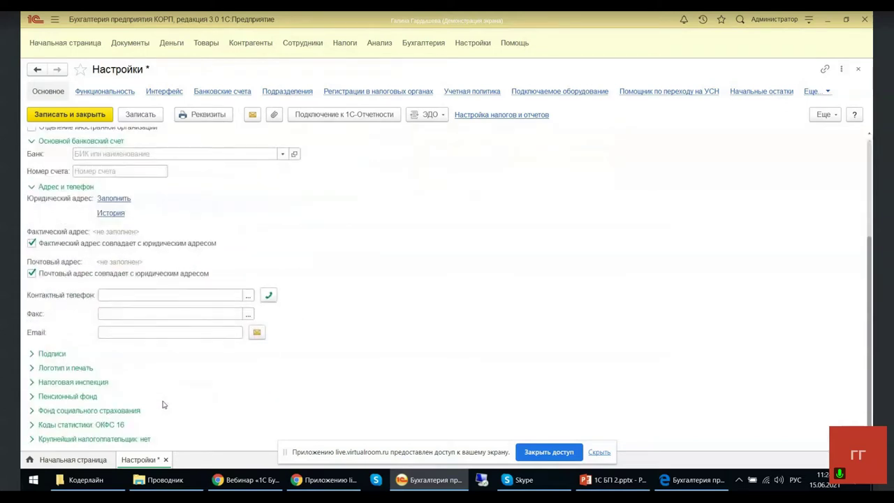
scroll(163, 404, "up", 5)
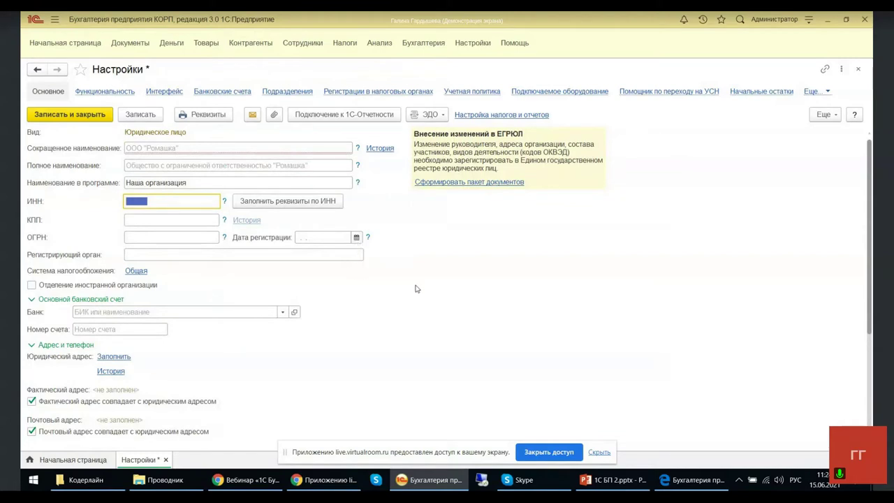
- View the hint for Полное наименование and its detailed 1С:ИТС article, and close the article
left_click(358, 169)
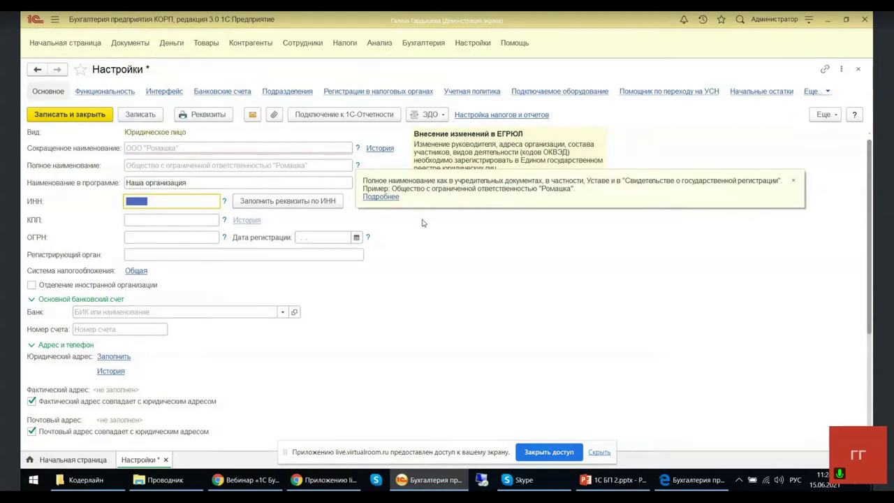
left_click(386, 198)
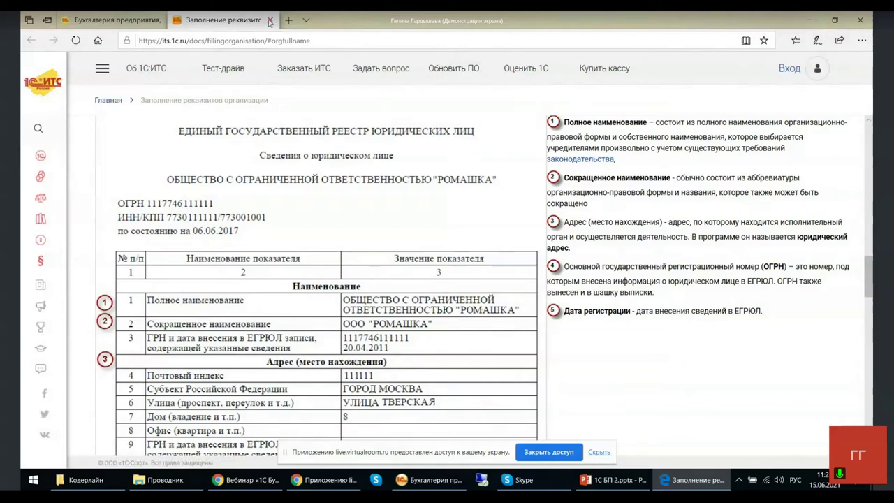
left_click(270, 22)
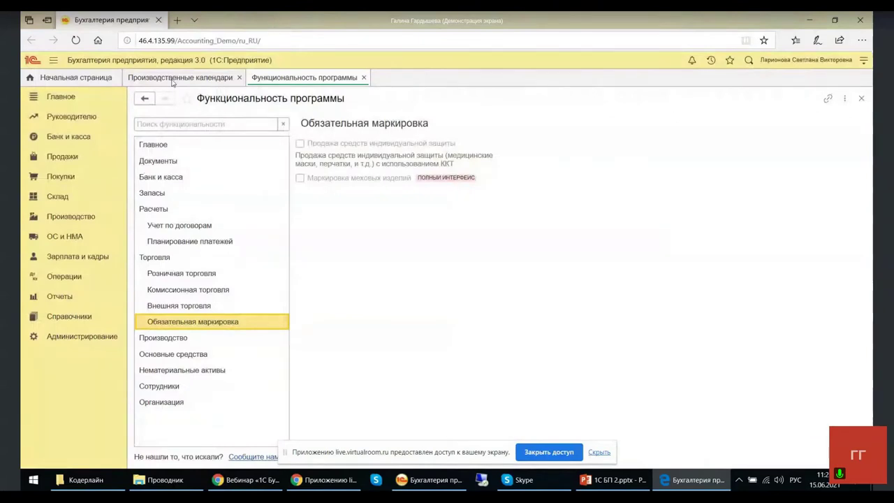
- Close the functionality settings and production calendars in the demo database, and open Параметры учета under Администрирование
left_click(363, 78)
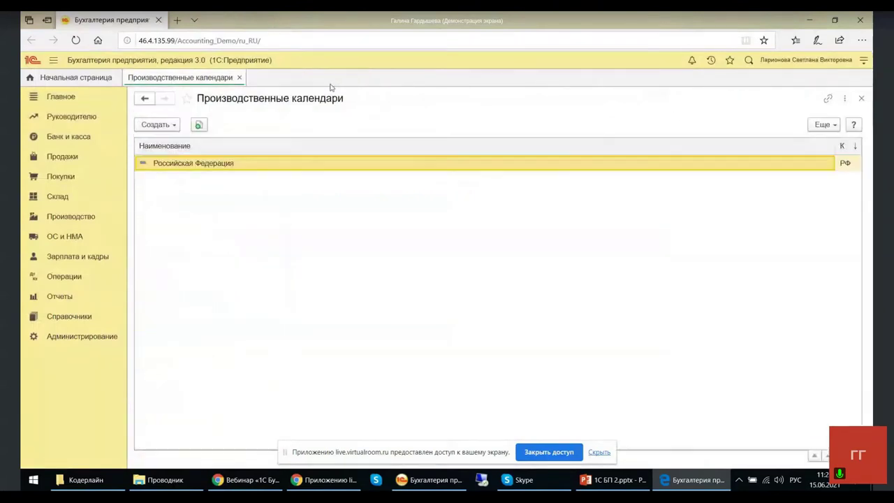
left_click(239, 78)
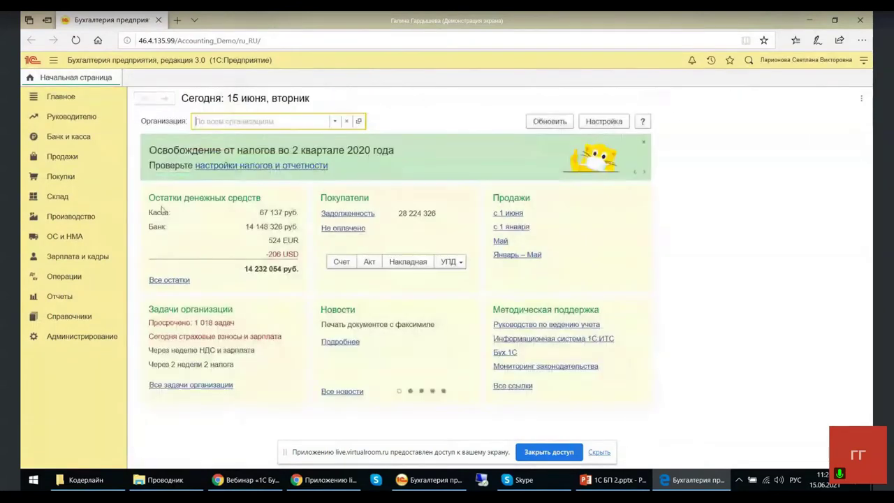
left_click(96, 344)
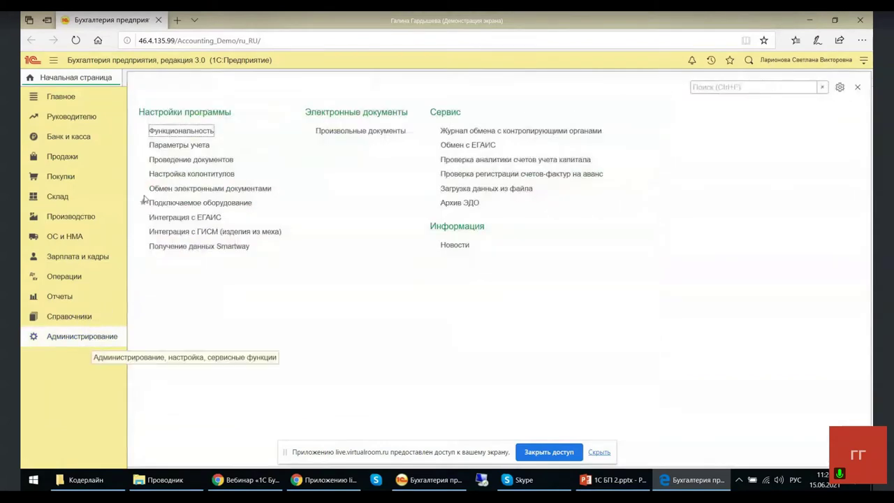
left_click(175, 145)
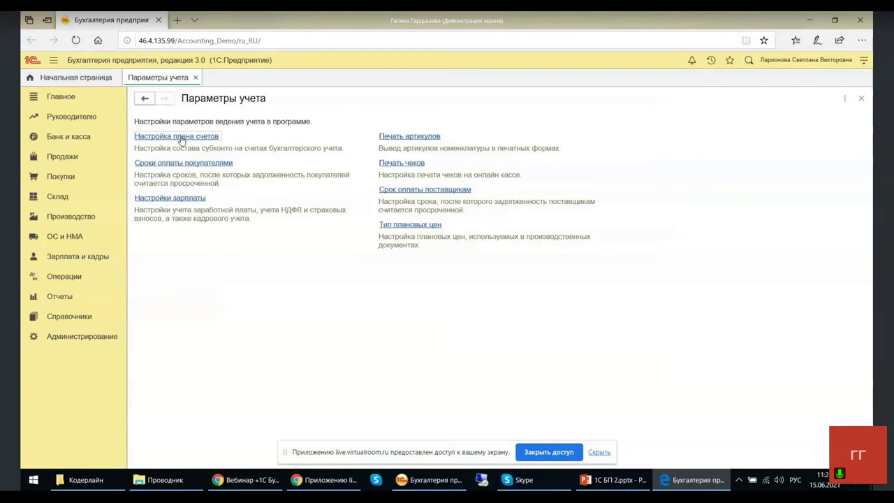
- View the chart of accounts settings and the accounts covered by Учет движения денежных средств, and close both
left_click(181, 139)
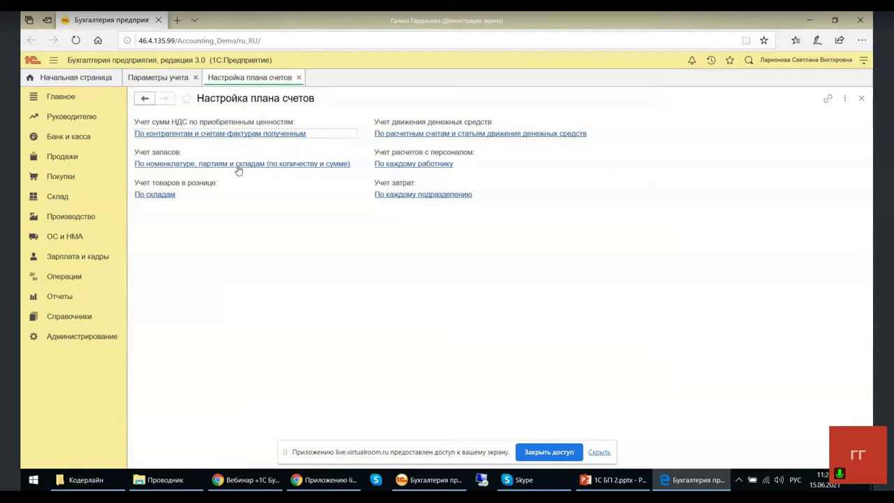
left_click(404, 139)
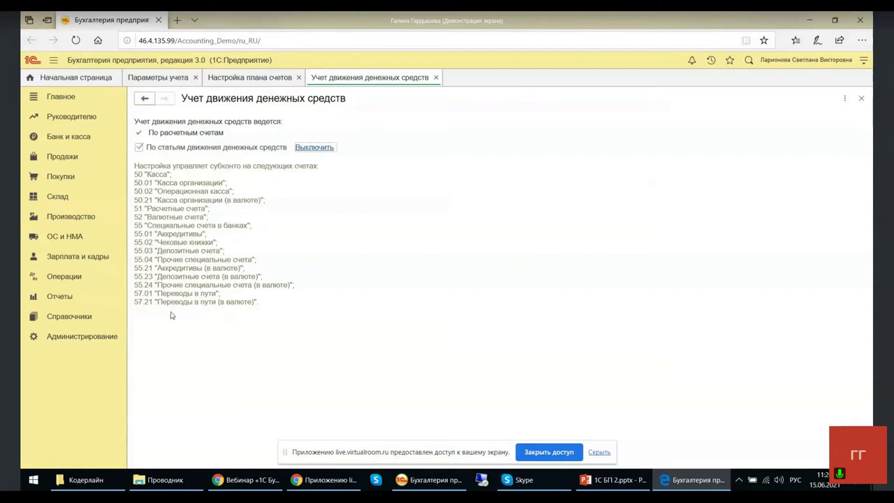
left_click(434, 78)
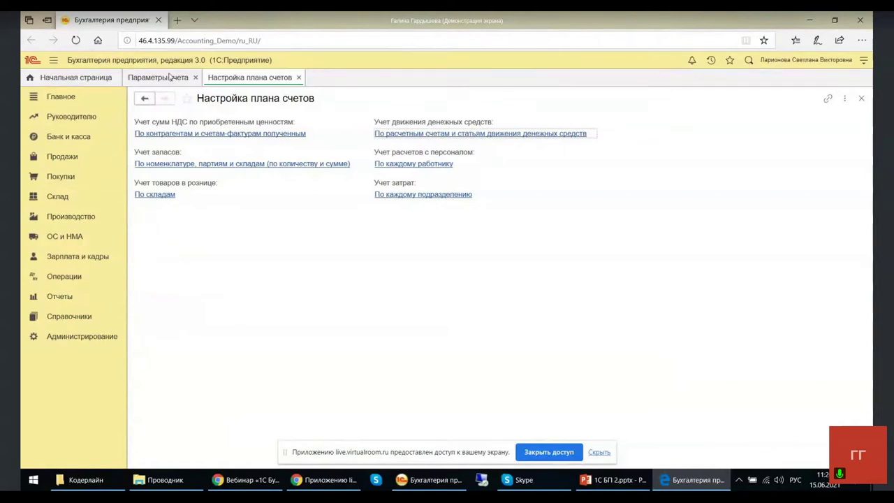
left_click(299, 78)
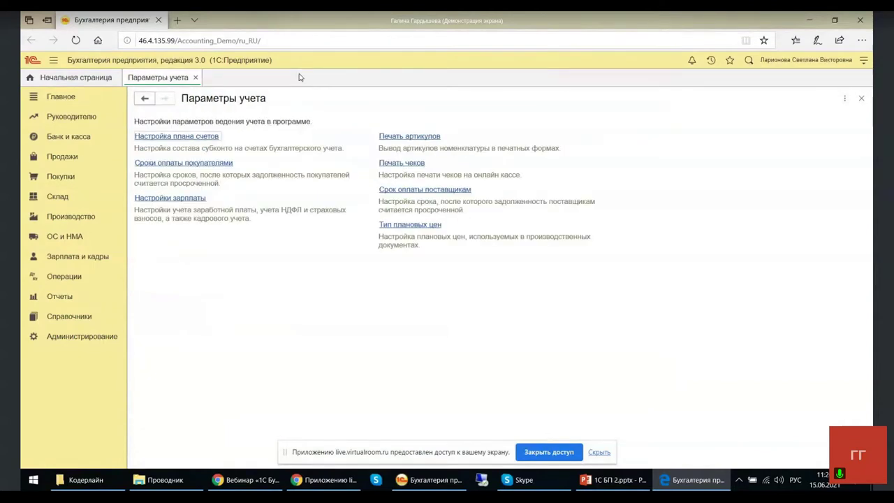
- Review Сроки оплаты покупателями and the Расчет зарплаты group in Настройки зарплаты, and close the accounting parameters
left_click(192, 170)
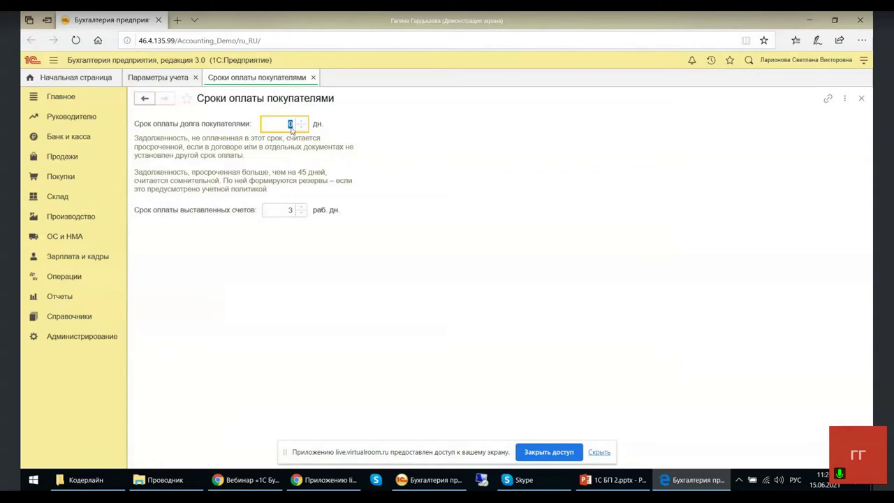
left_click(313, 78)
left_click(190, 199)
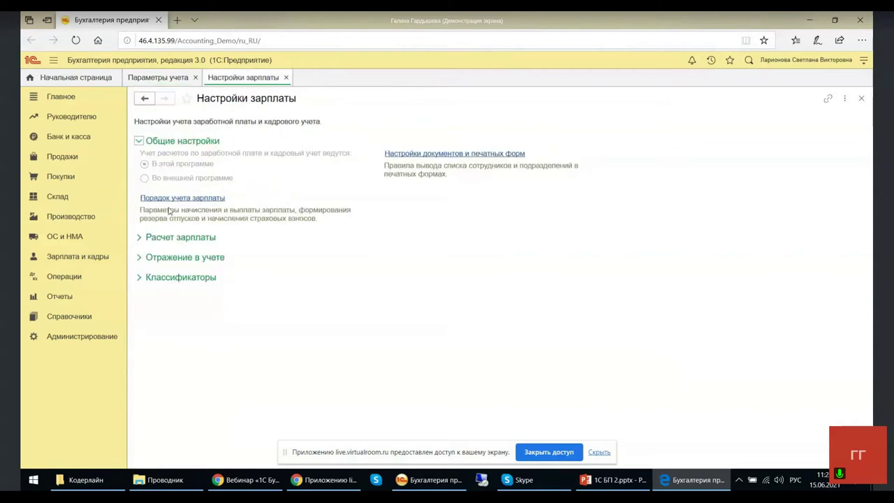
left_click(138, 239)
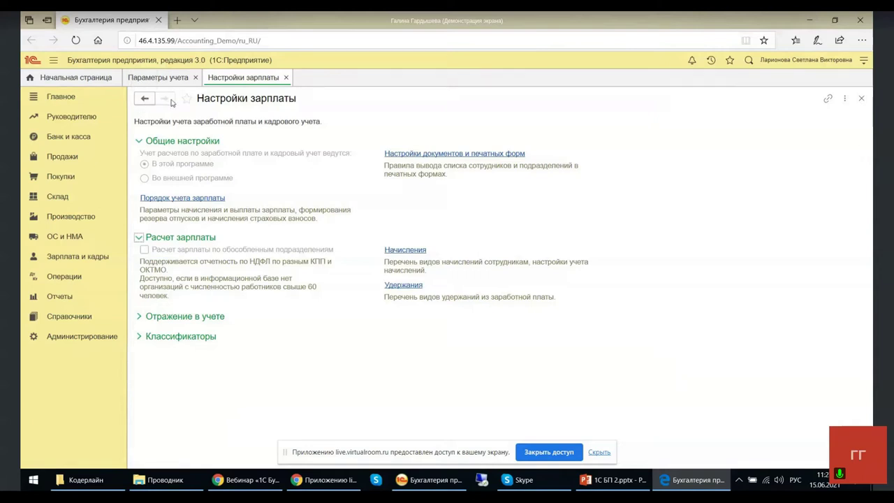
left_click(286, 77)
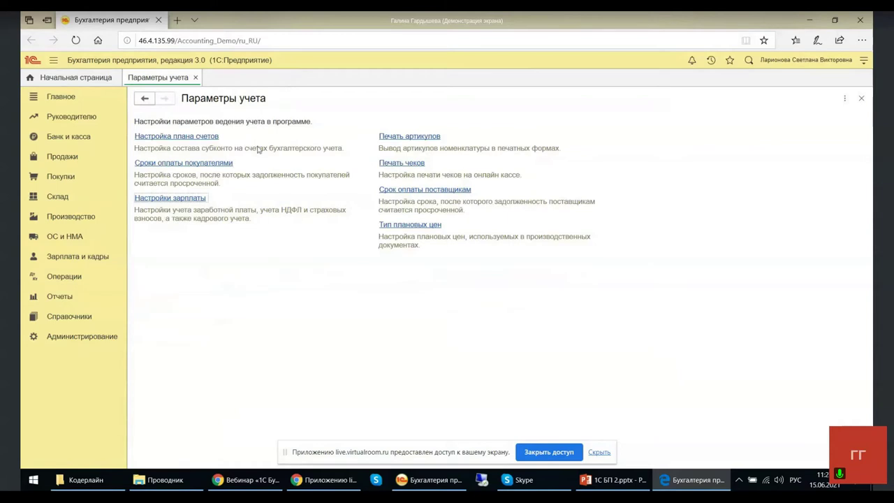
left_click(196, 77)
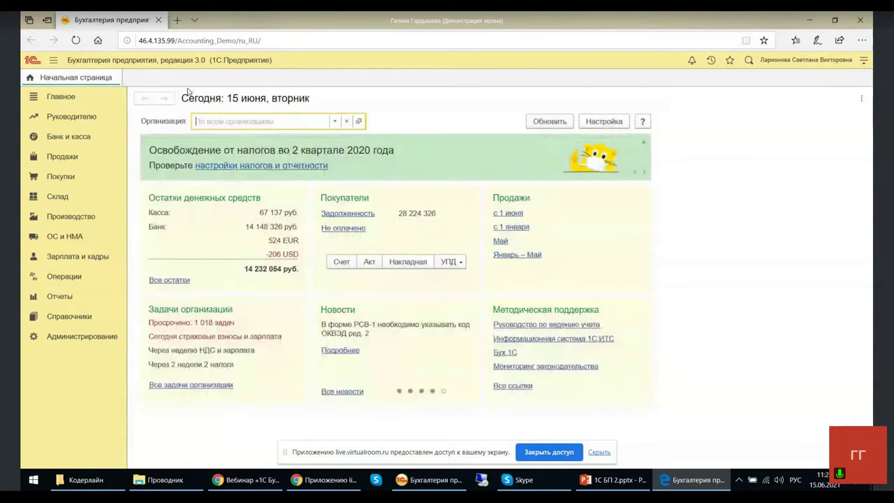
- View the Подключаемое оборудование settings under Администрирование, and close them
left_click(53, 338)
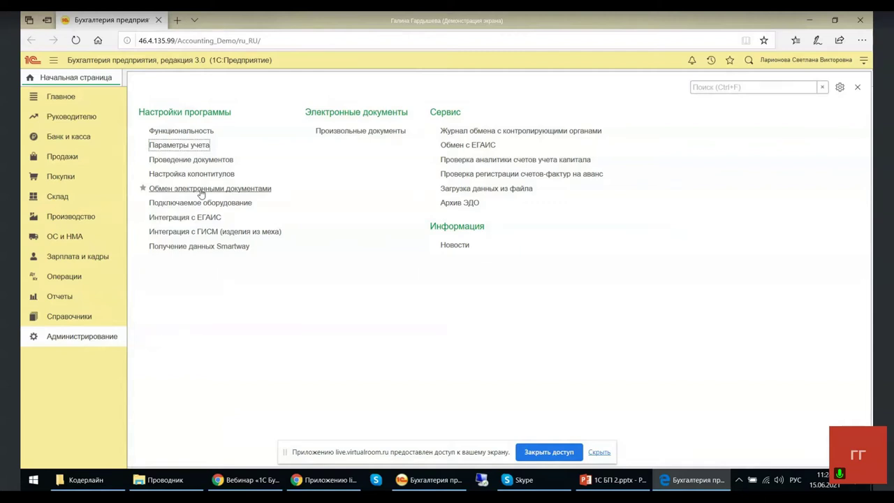
left_click(170, 204)
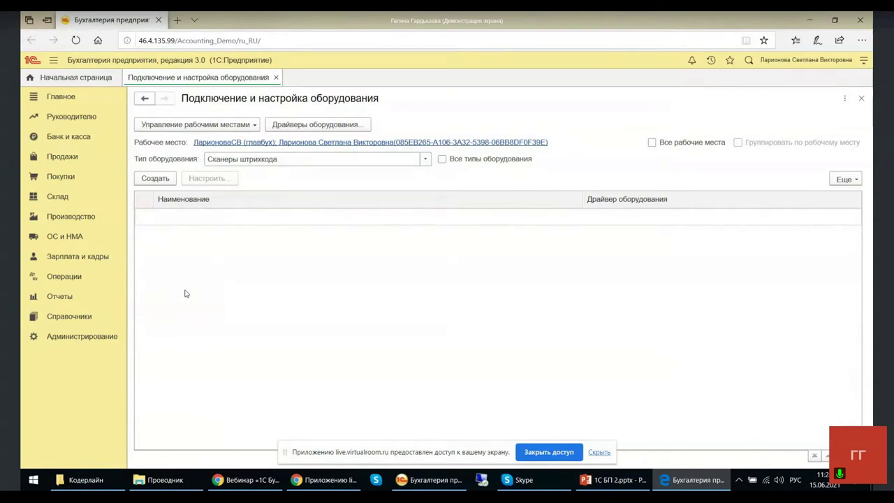
left_click(862, 100)
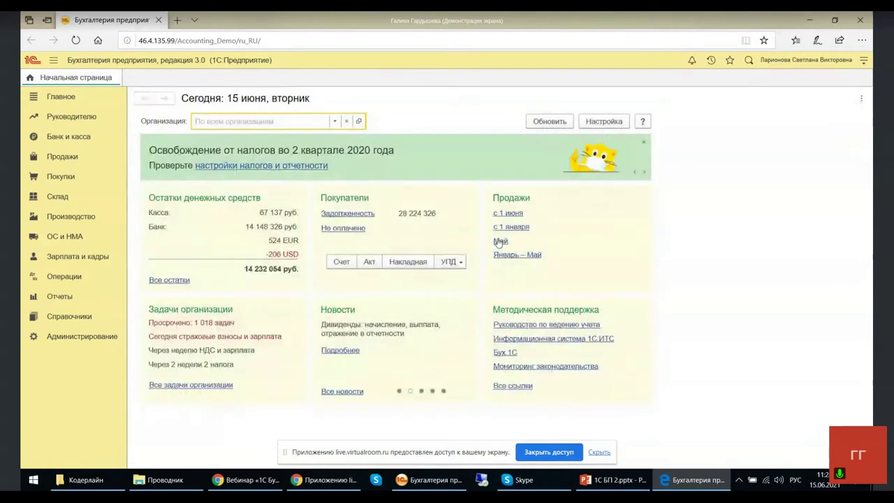
- Try to open Интеграция с ЕГАИС under Администрирование, deferring the Internet-support login request
left_click(62, 342)
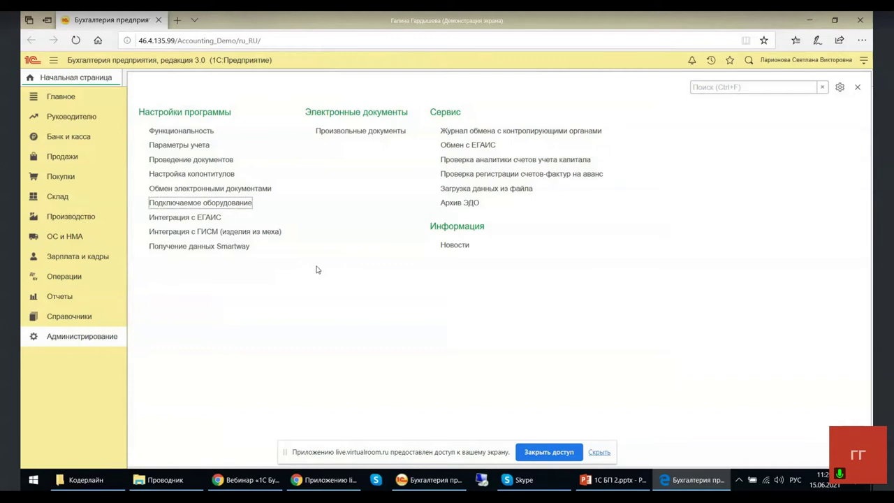
left_click(202, 218)
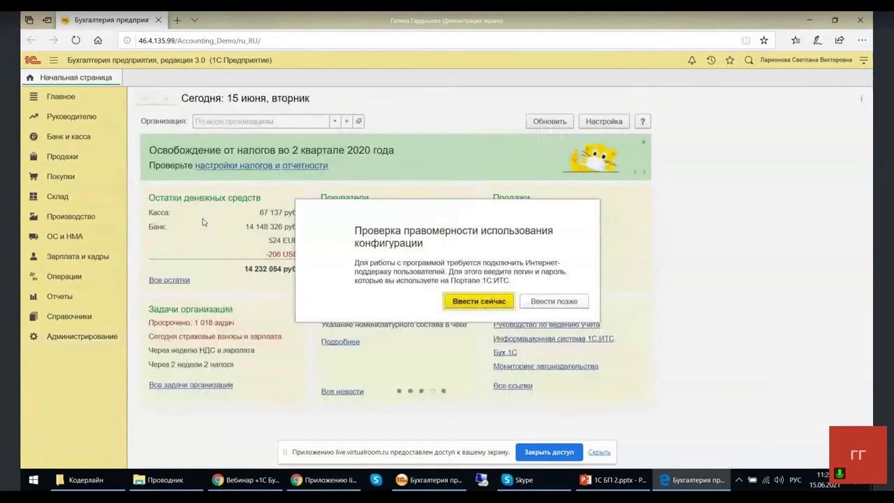
left_click(544, 304)
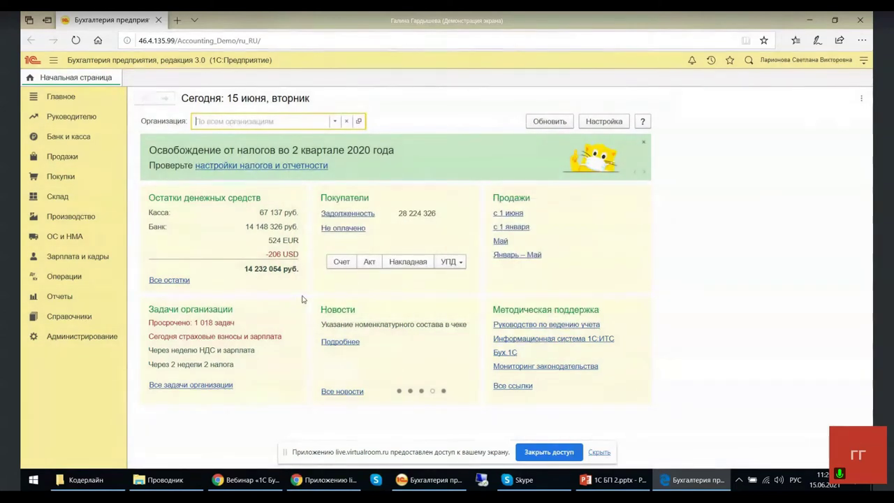
- Review the service commands of the Администрирование section and the commands of the Главное section
left_click(62, 336)
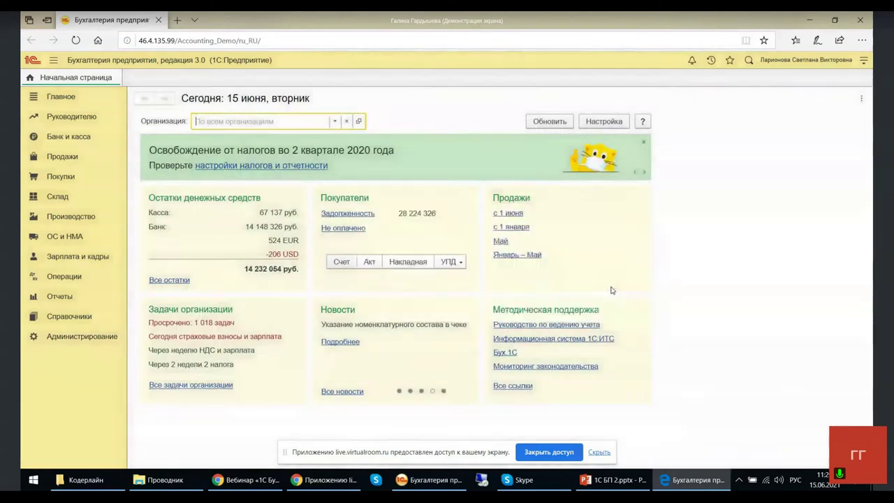
left_click(609, 281)
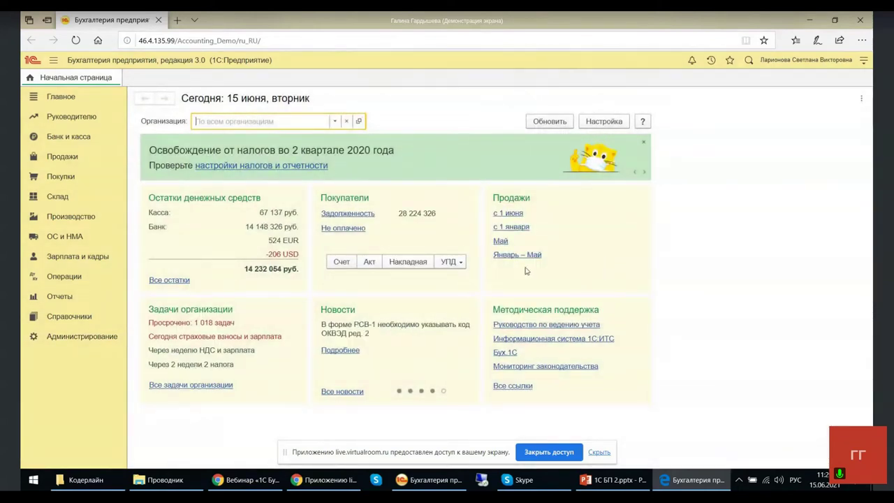
left_click(60, 336)
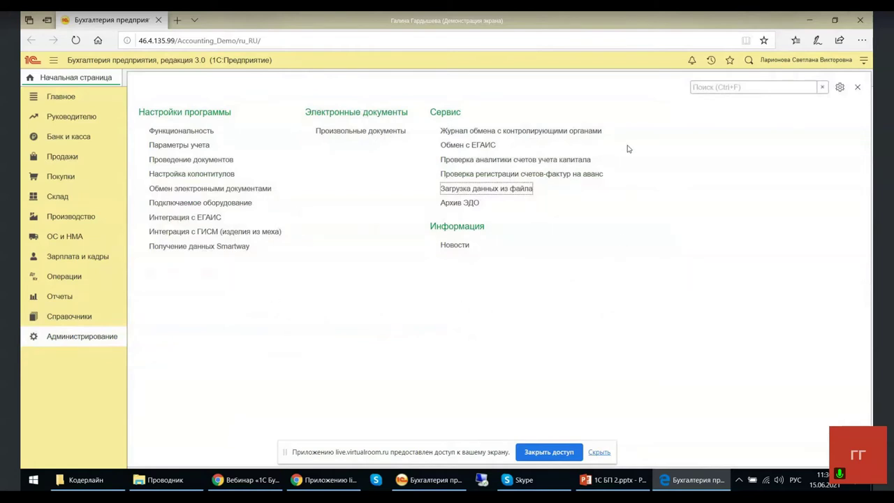
left_click(53, 101)
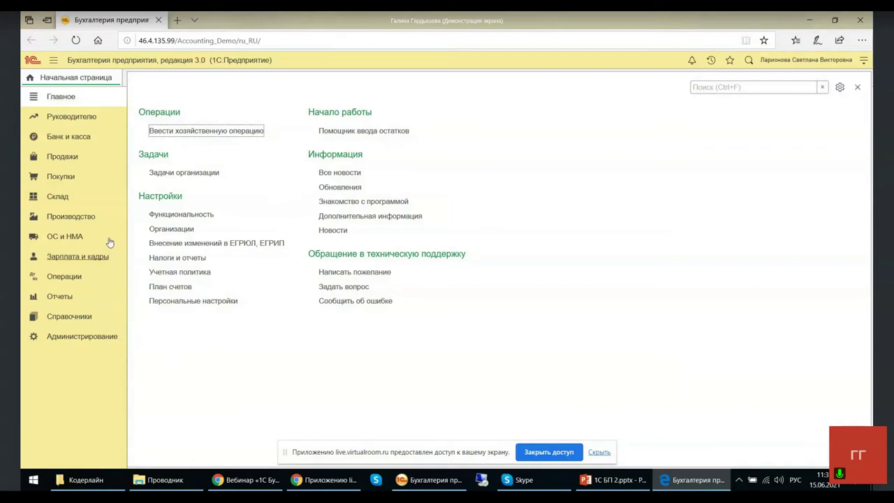
- Review the commands of the Справочники, Администрирование and Главное sections, and open the list of organizations
left_click(62, 320)
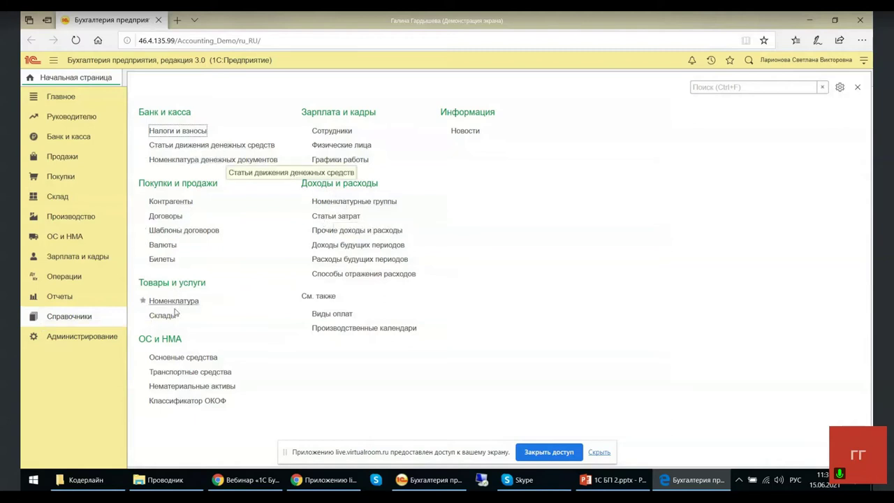
left_click(55, 342)
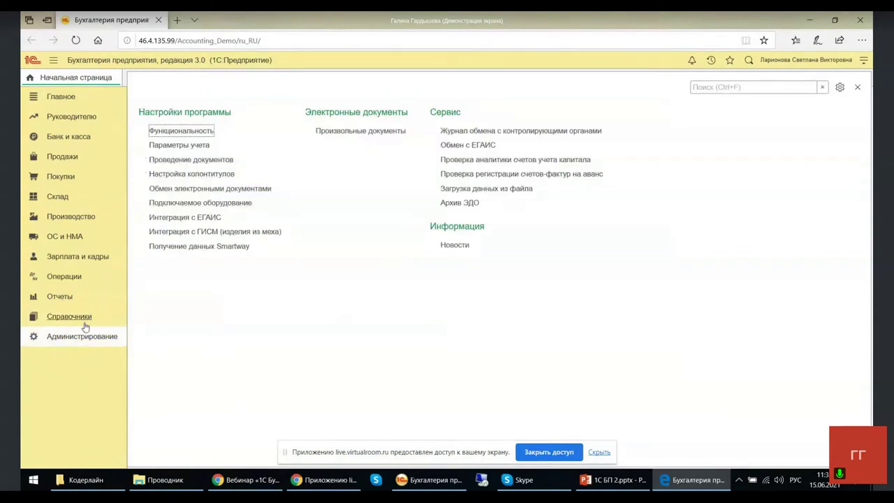
left_click(60, 98)
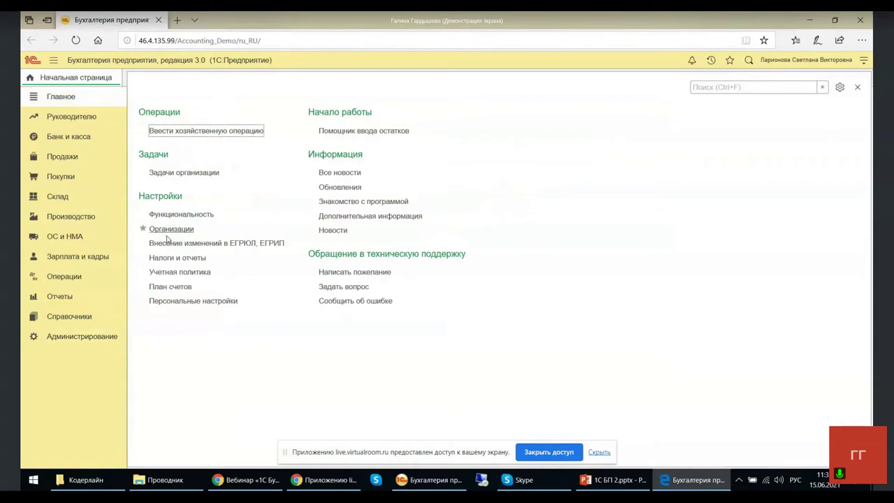
left_click(185, 232)
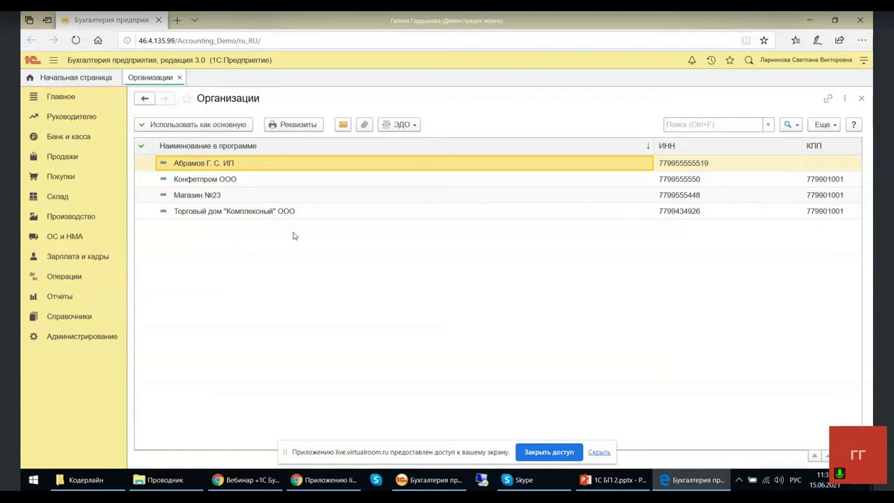
- View the individual entrepreneur's organization card, return to the list and set that organization as the main one
key("Return")
left_click(150, 81)
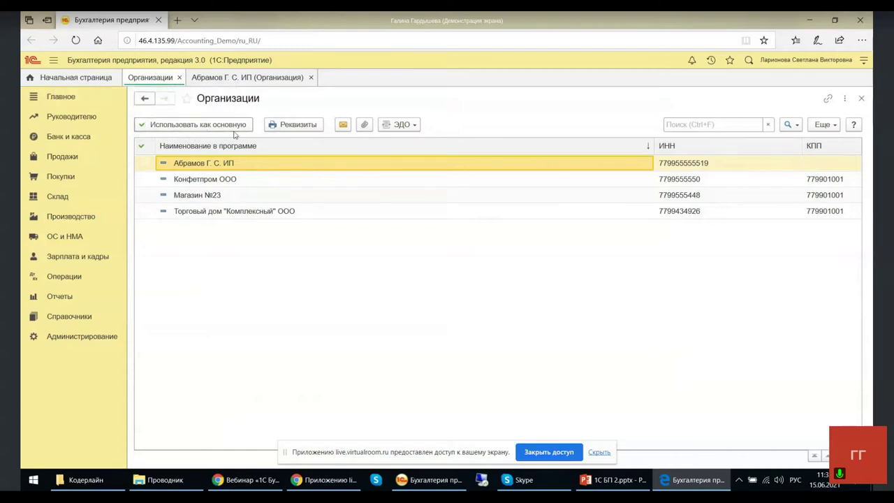
double_click(144, 165)
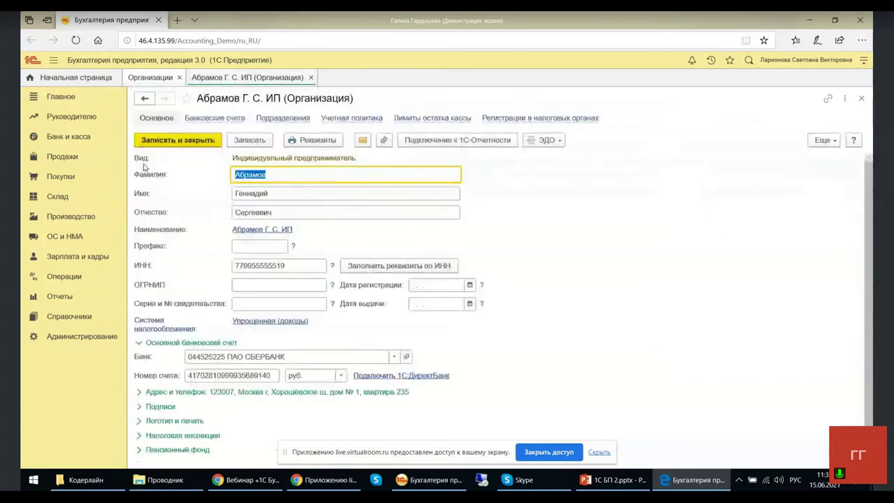
left_click(152, 79)
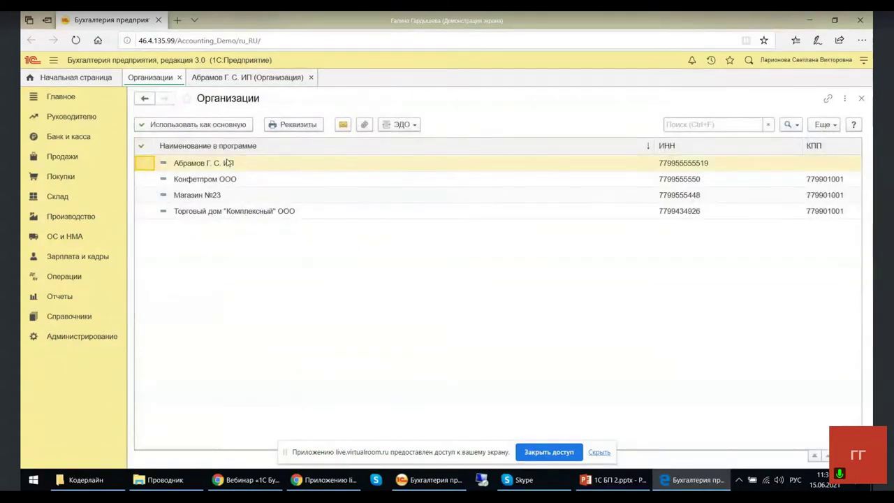
left_click(223, 127)
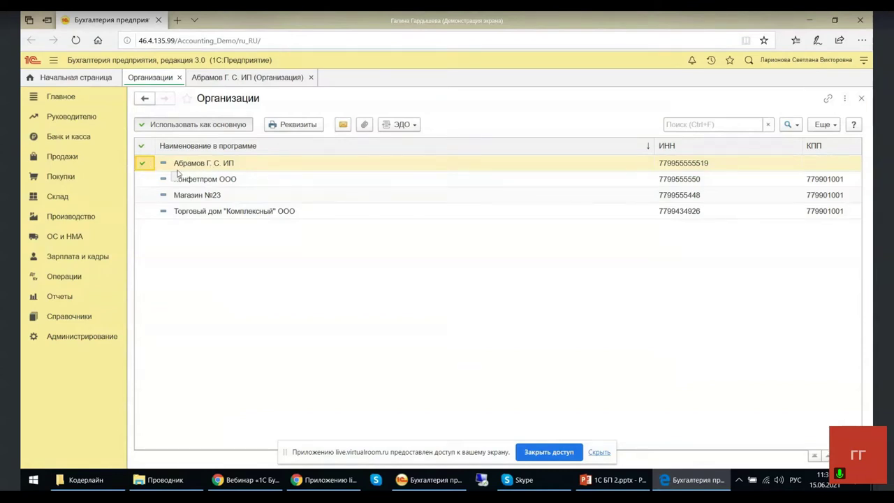
- View the Конфетпром ООО card and close it, review the individual entrepreneur's card again, and return to the list of organizations
left_click(147, 183)
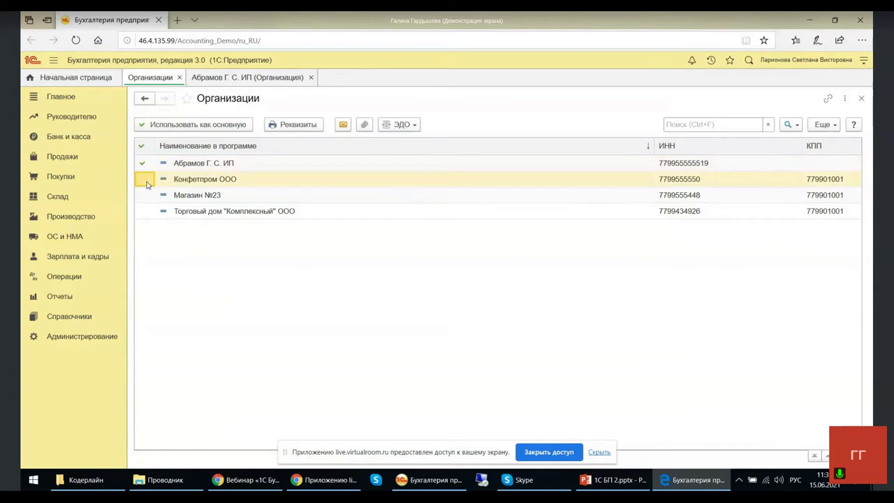
double_click(147, 183)
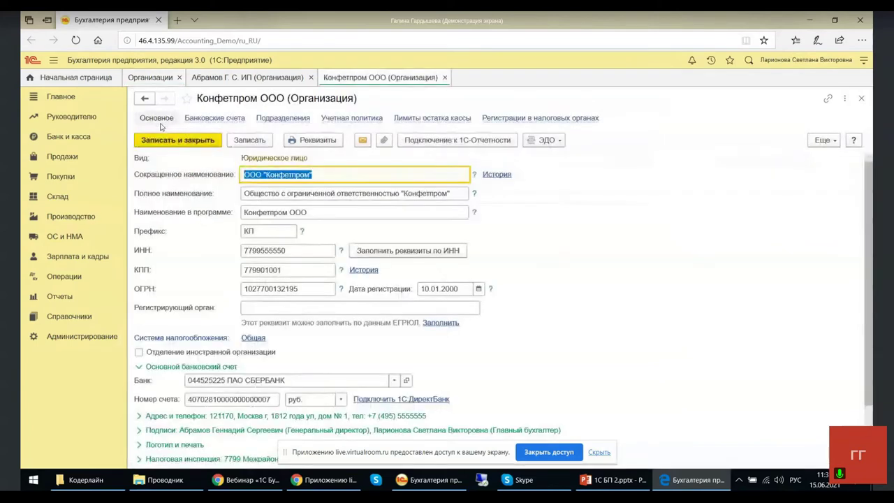
left_click(170, 81)
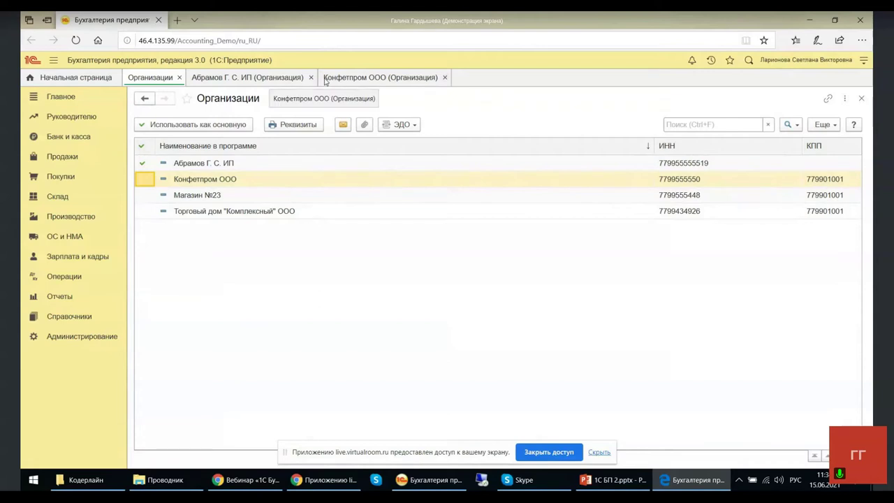
left_click(445, 77)
left_click(249, 78)
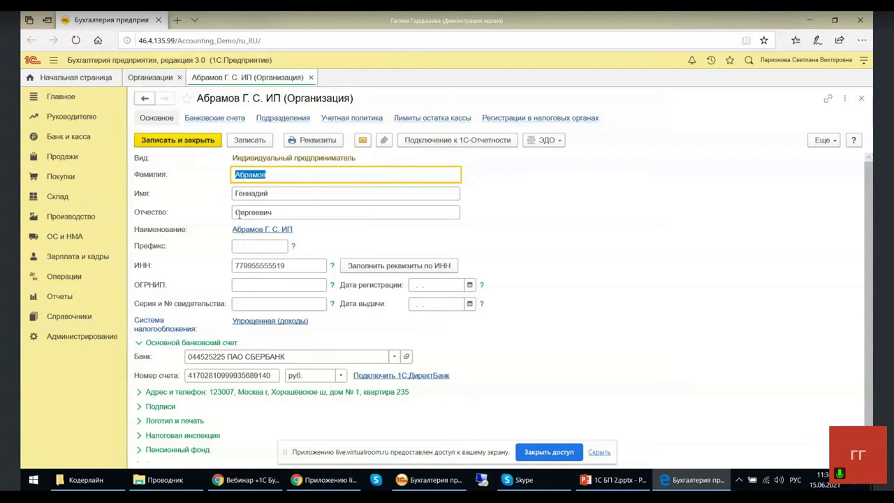
left_click(145, 99)
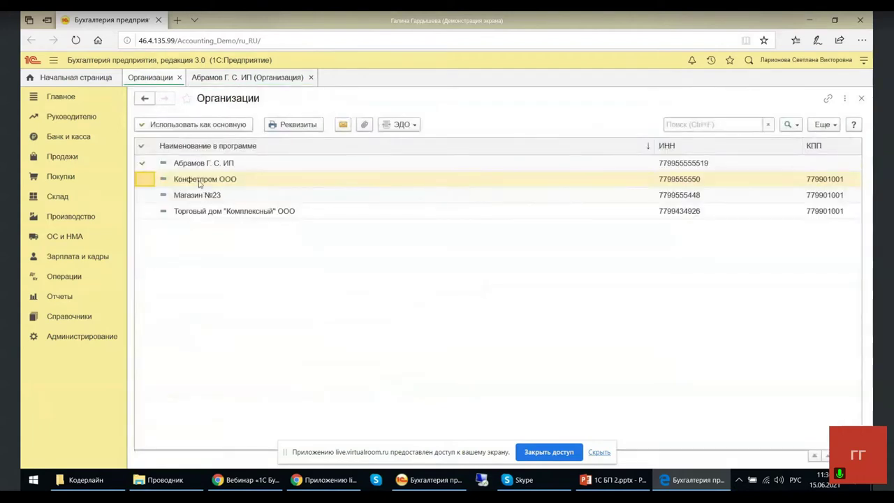
- Open the Конфетпром ООО card and review its short name, full name and other main details
left_click(200, 180)
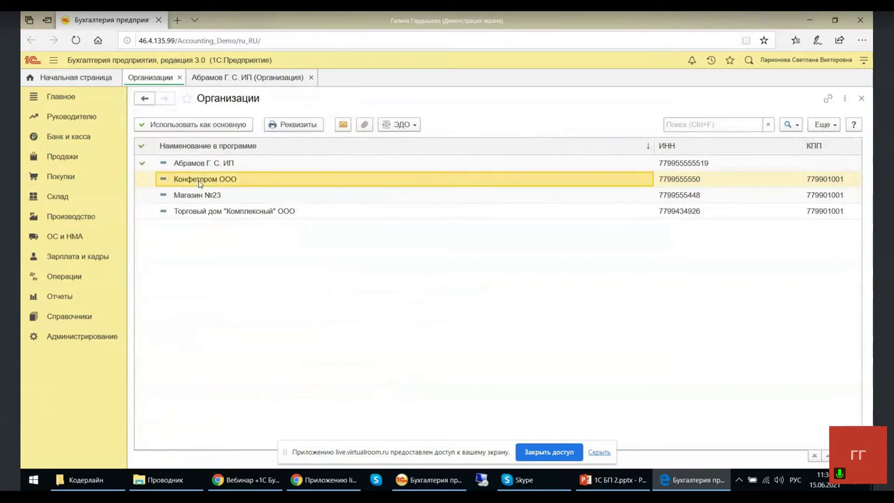
double_click(200, 180)
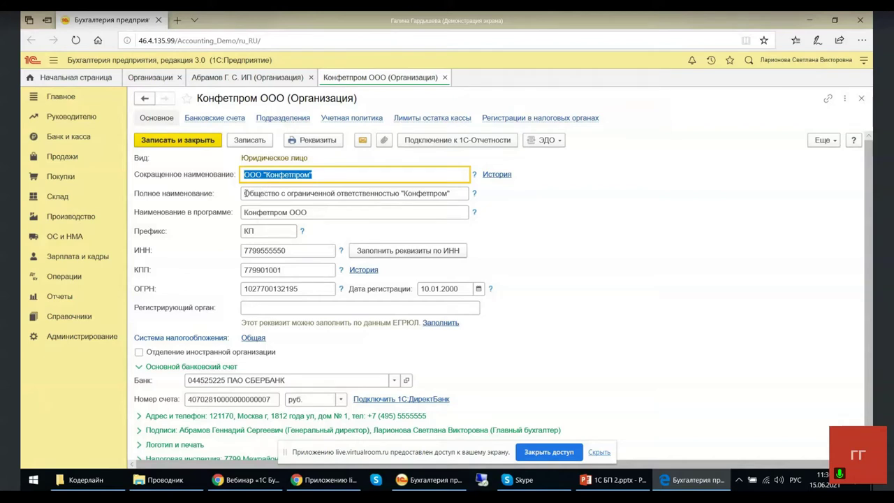
left_click(246, 196)
left_click(246, 196)
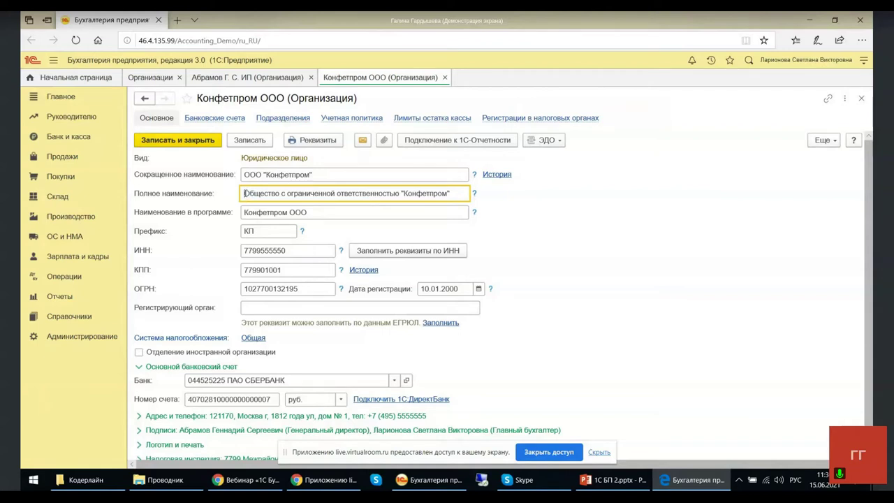
left_click(249, 176)
left_click(249, 176)
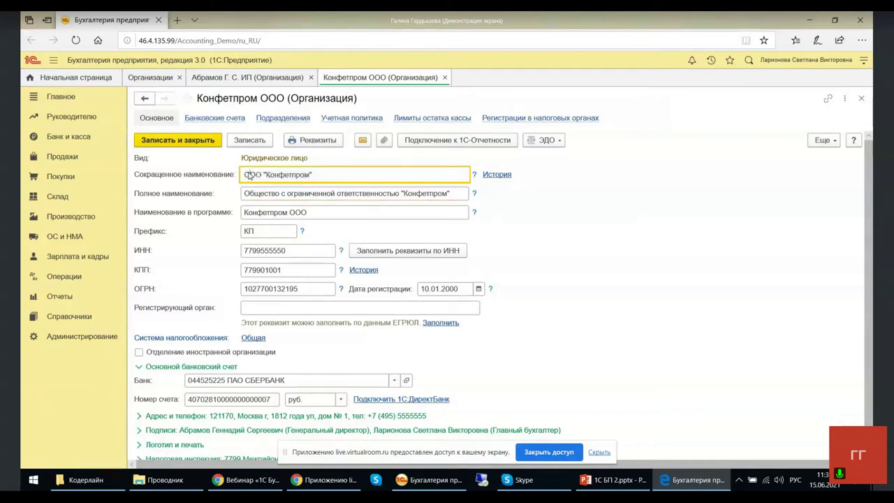
left_click_drag(245, 175, 322, 174)
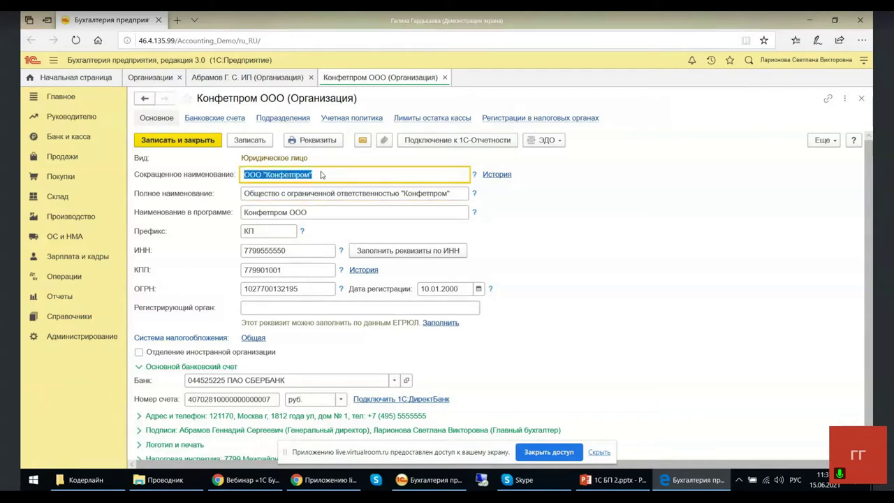
left_click(475, 176)
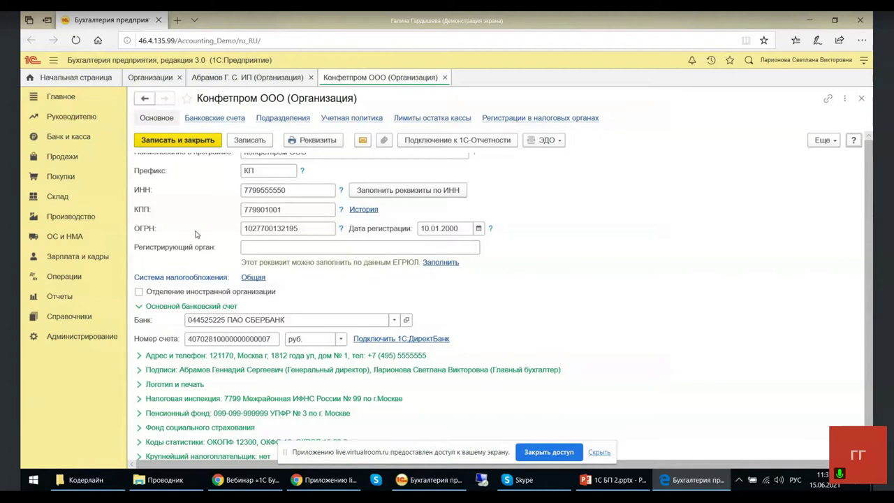
scroll(203, 235, "up", 2)
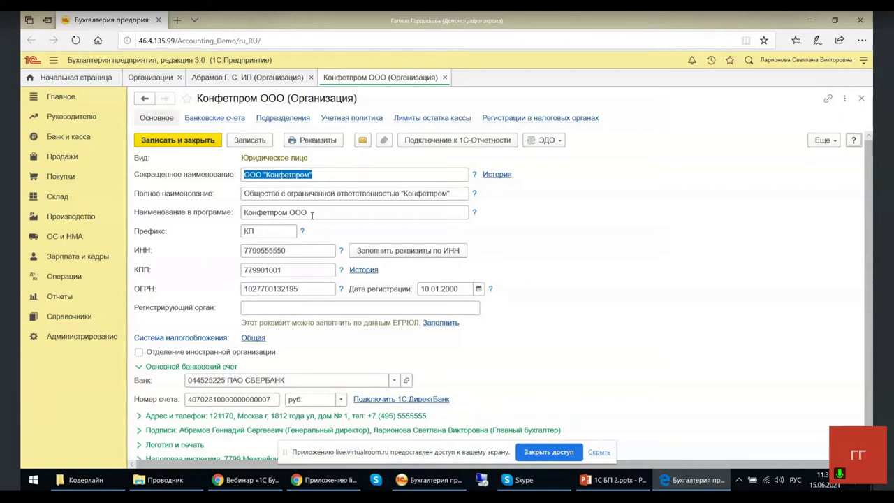
- Search the list of organizations for "кон", clear the search, and return to the Конфетпром ООО card
left_click(158, 79)
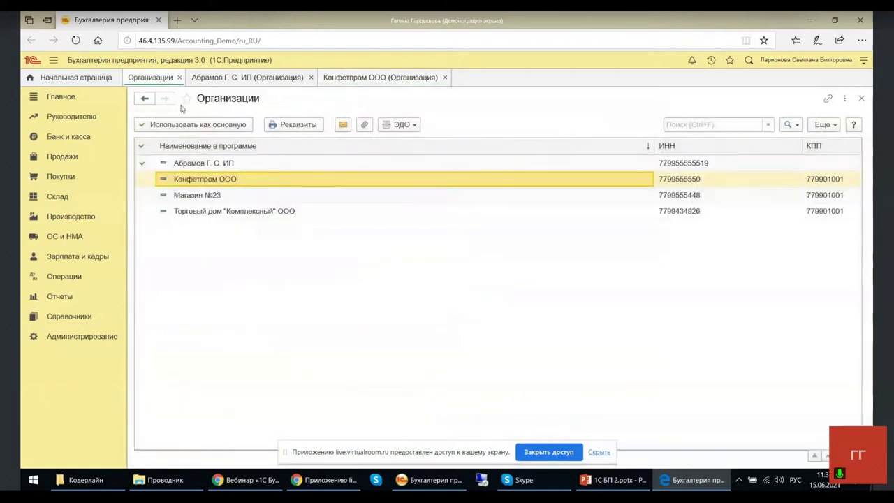
left_click(691, 125)
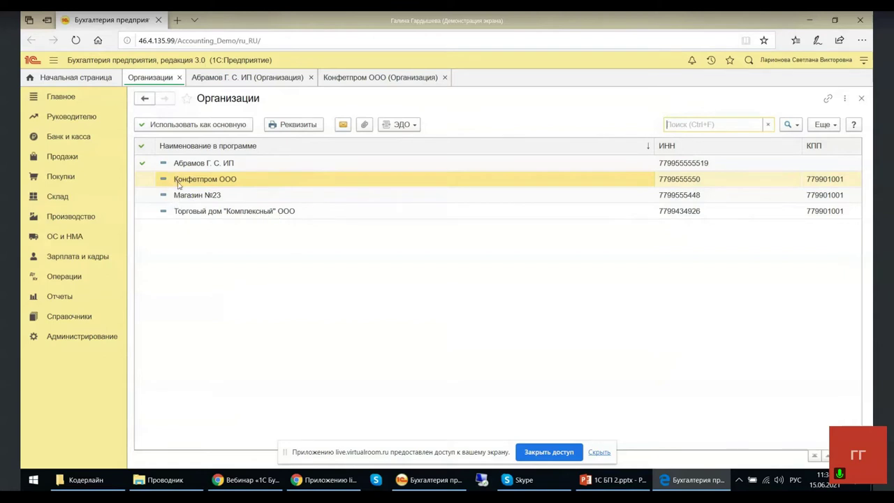
type("кон")
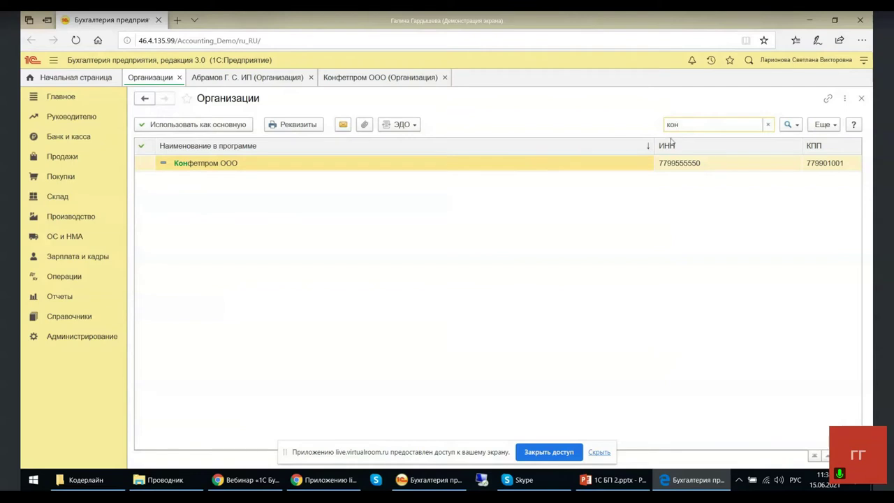
left_click(769, 125)
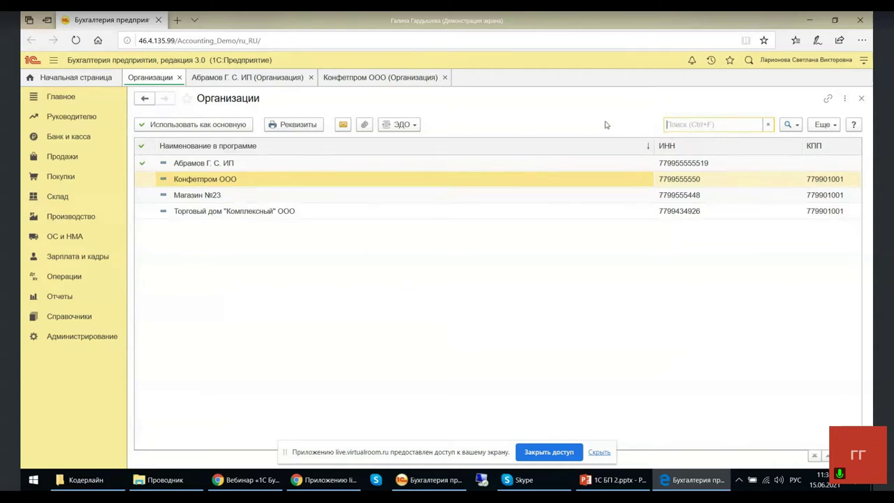
key("Return")
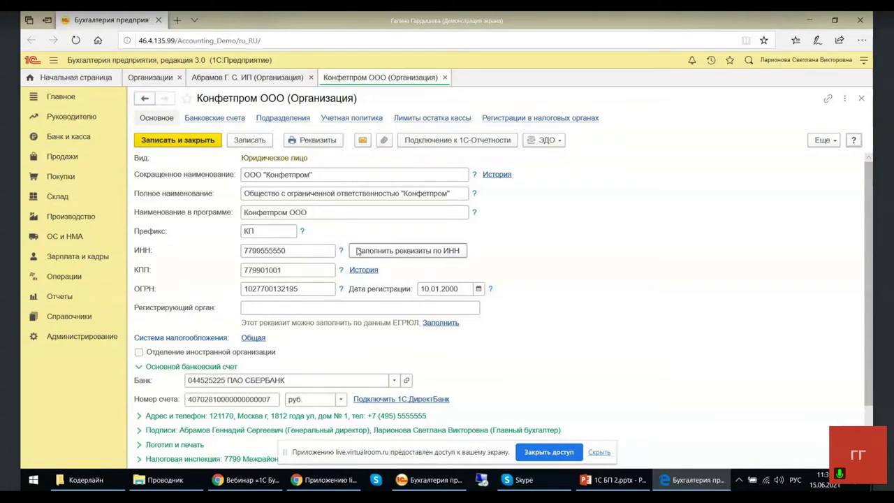
- Try to fill in the Конфетпром ООО details by its ИНН, deferring the Internet-support login request
left_click(295, 251)
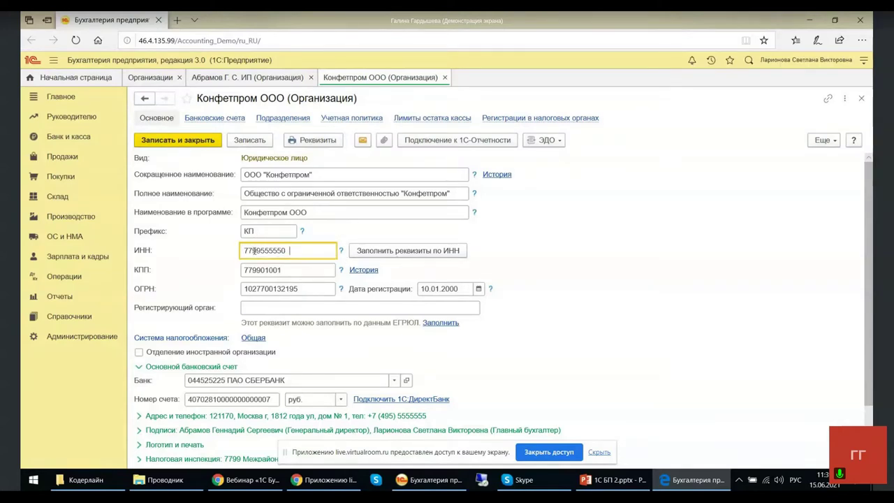
left_click(375, 251)
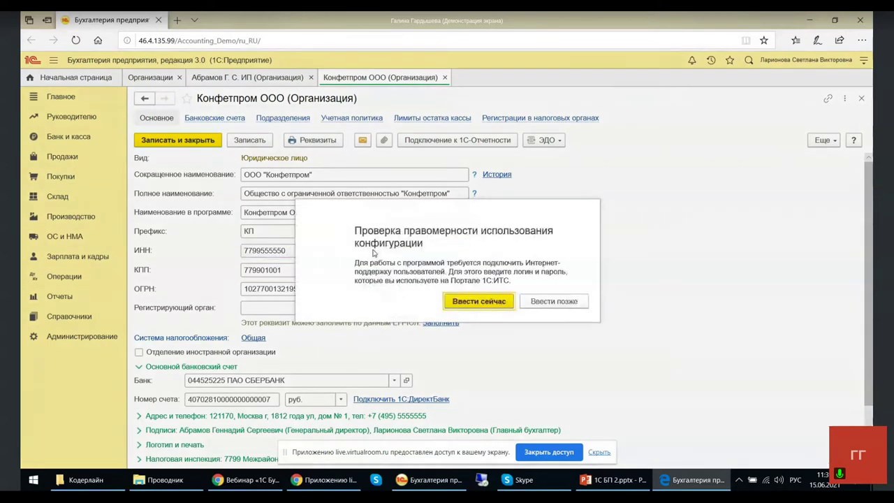
left_click(555, 309)
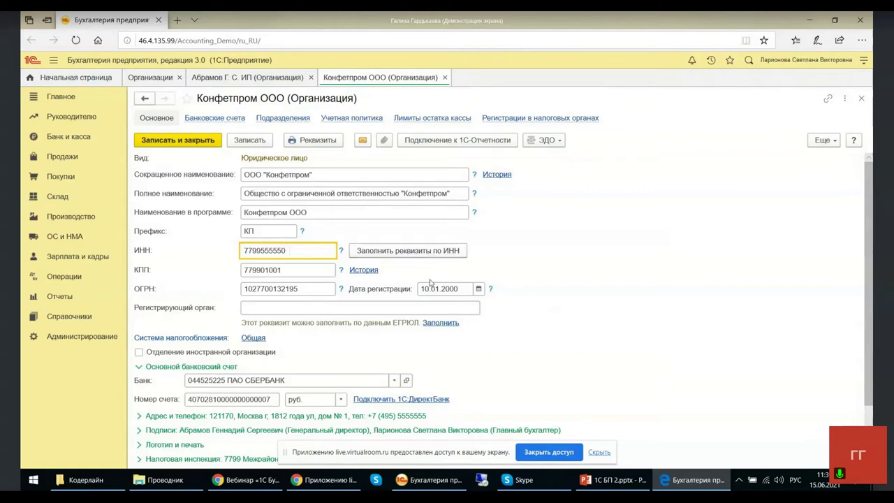
- Expand and review the Адрес и телефон group of Конфетпром ООО, and open its taxation system settings
scroll(567, 350, "down", 3)
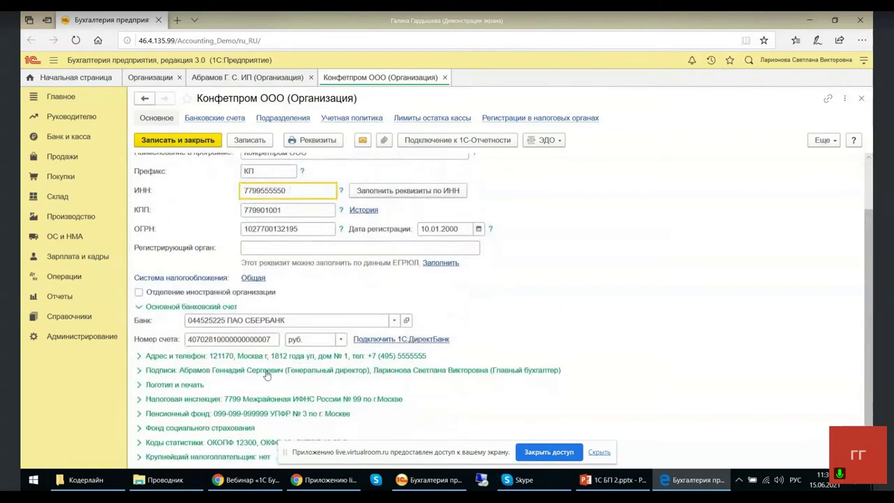
left_click(233, 359)
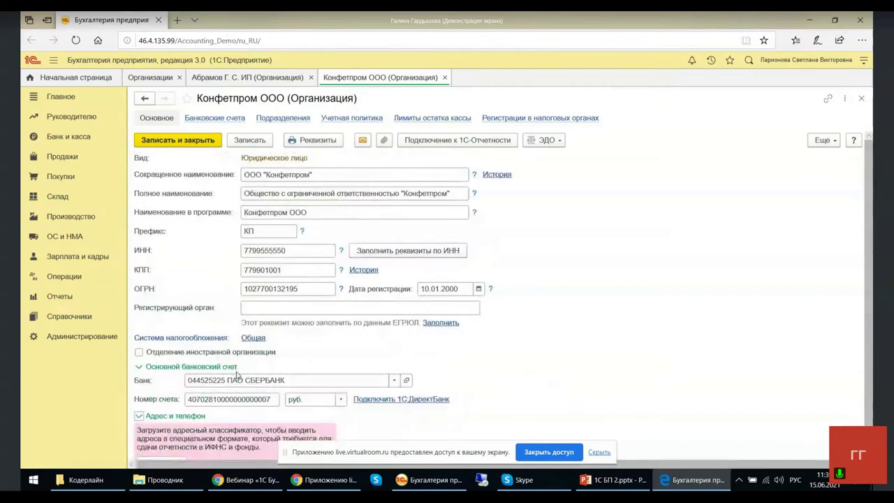
scroll(503, 364, "down", 2)
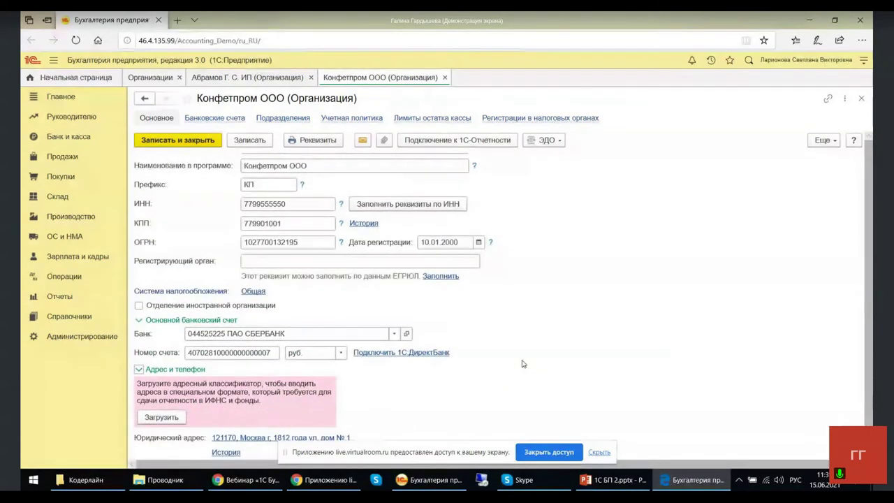
scroll(523, 363, "down", 6)
scroll(523, 364, "up", 2)
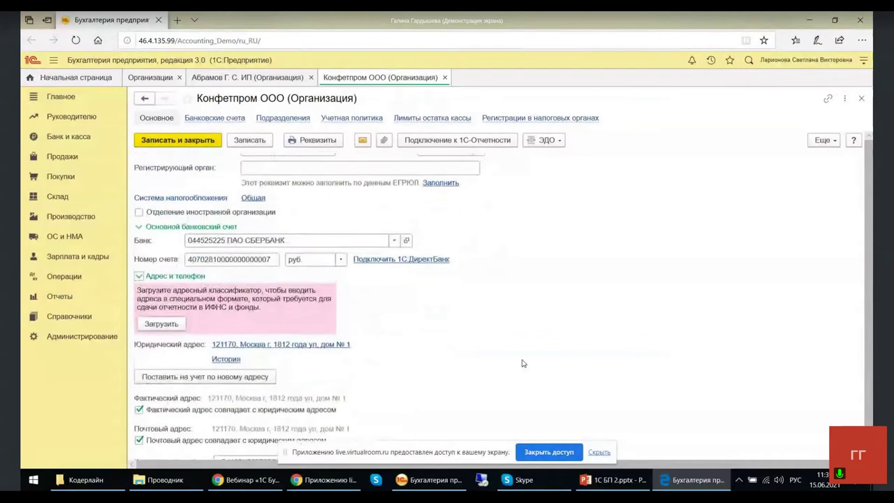
scroll(523, 363, "up", 2)
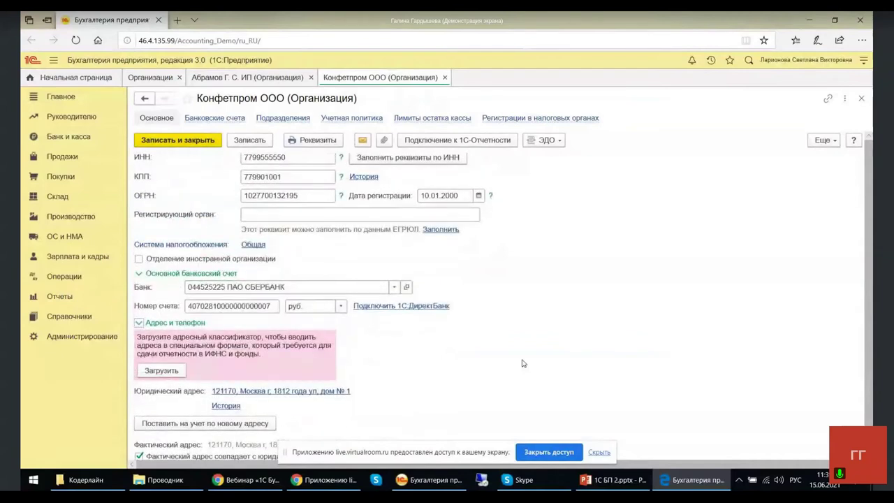
scroll(524, 363, "up", 2)
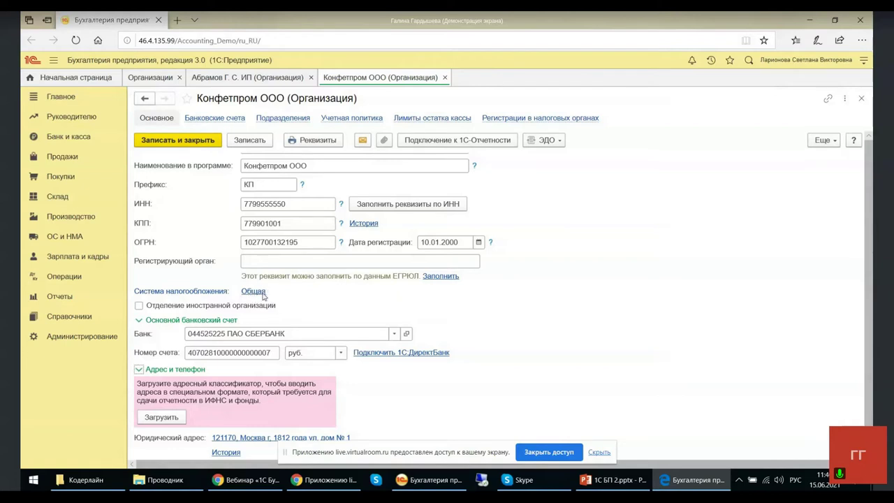
left_click(254, 292)
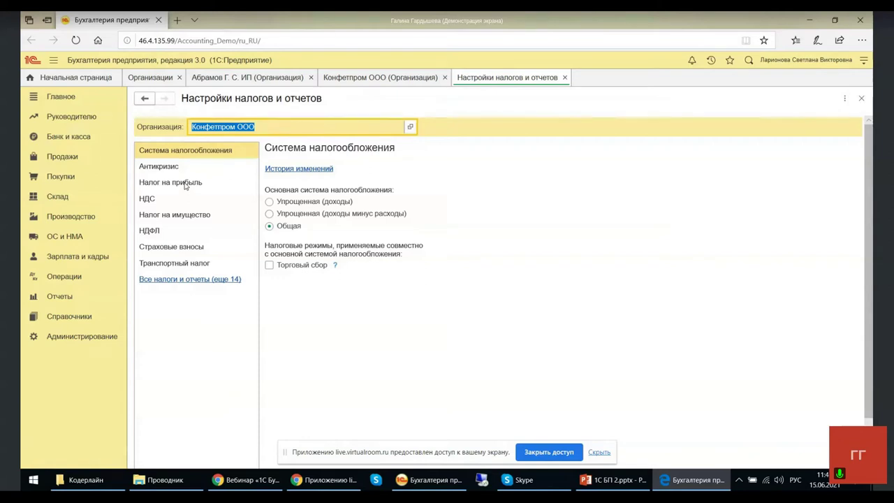
- Expand the full list of taxes and reports, and open the vehicle registrations under Транспортный налог
left_click(180, 280)
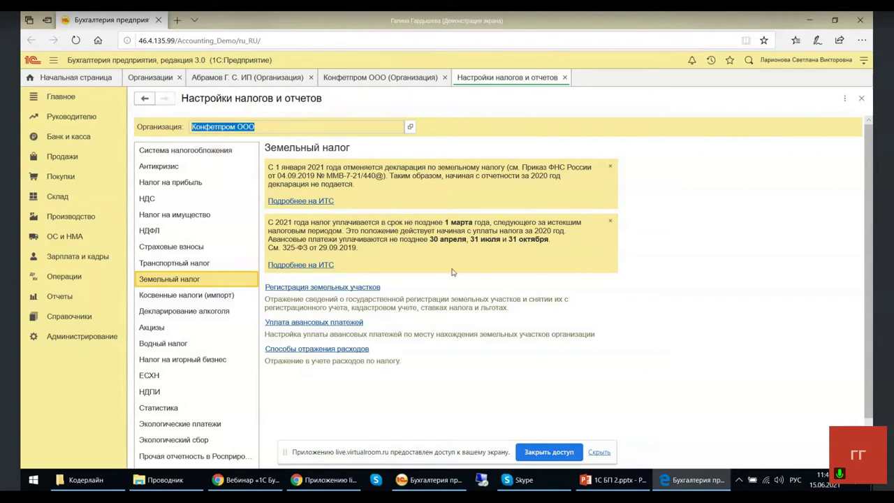
left_click(199, 265)
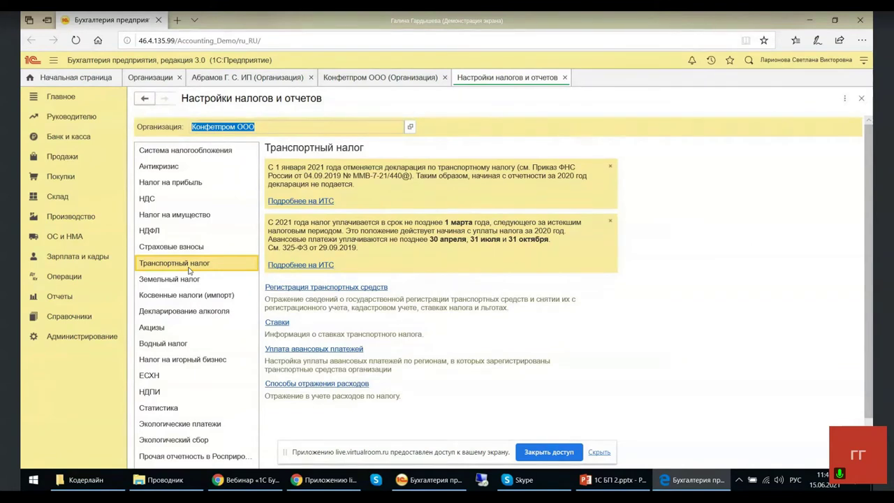
left_click(278, 289)
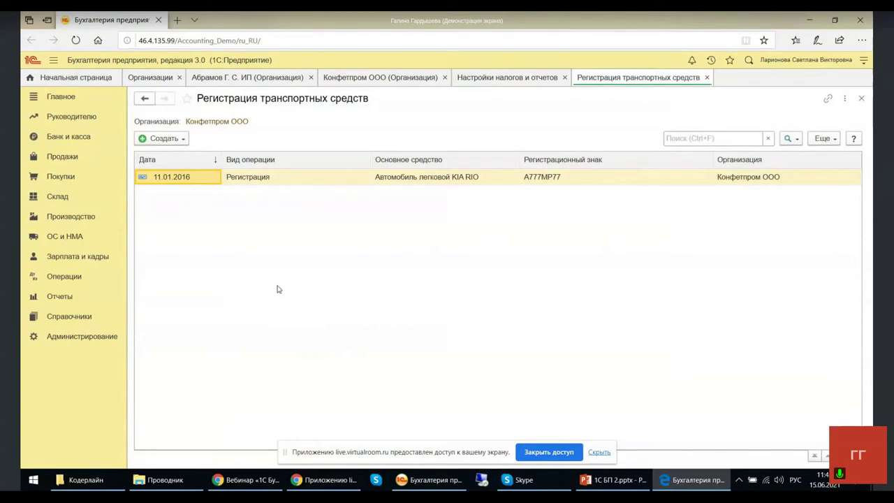
- Review the registration of the Автомобиль легковой KIA RIO, and close the registration and tax settings forms to return to the organization card
left_click(243, 179)
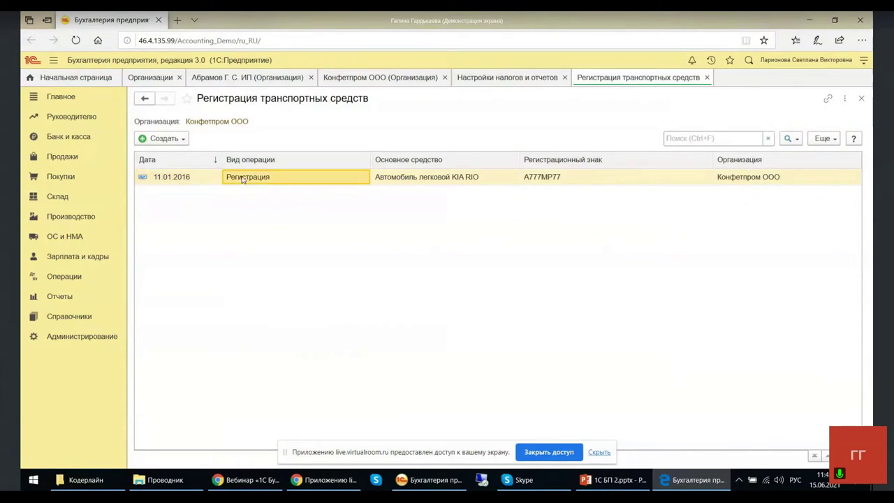
double_click(416, 179)
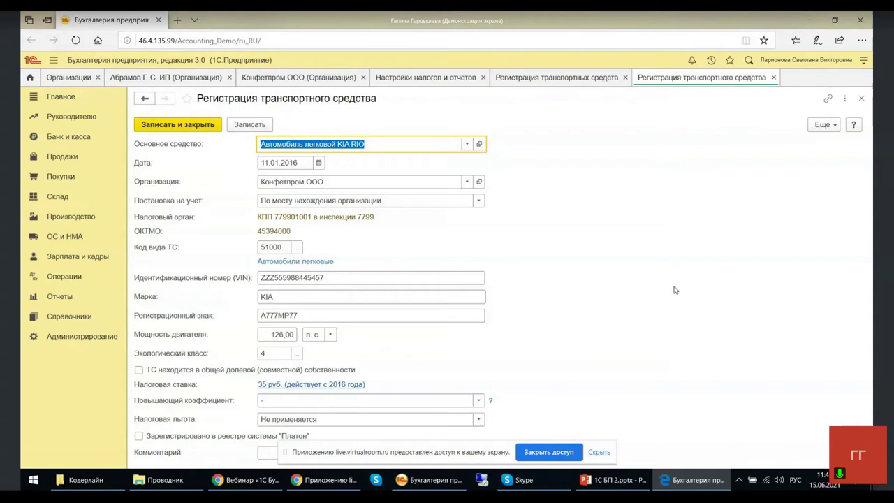
left_click(599, 453)
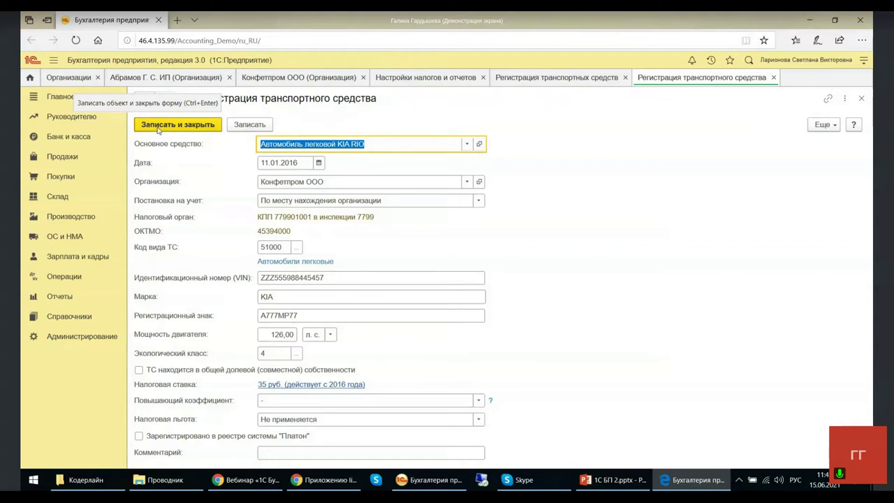
left_click(774, 77)
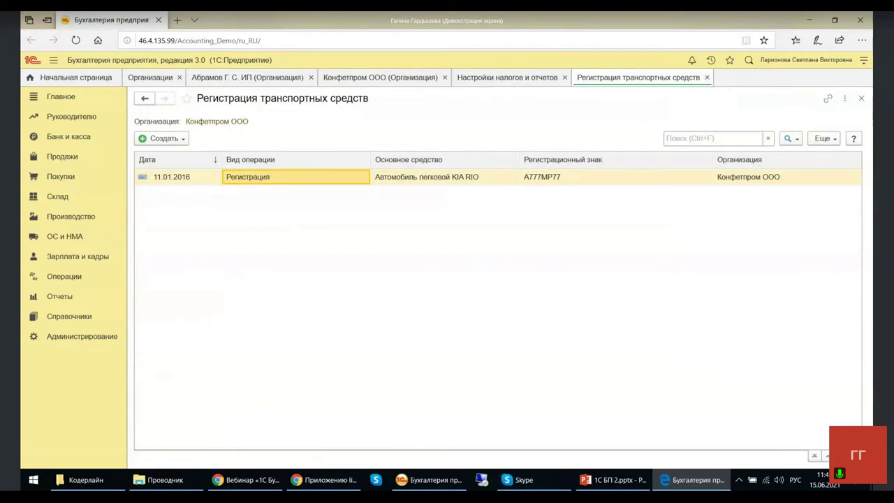
left_click(861, 100)
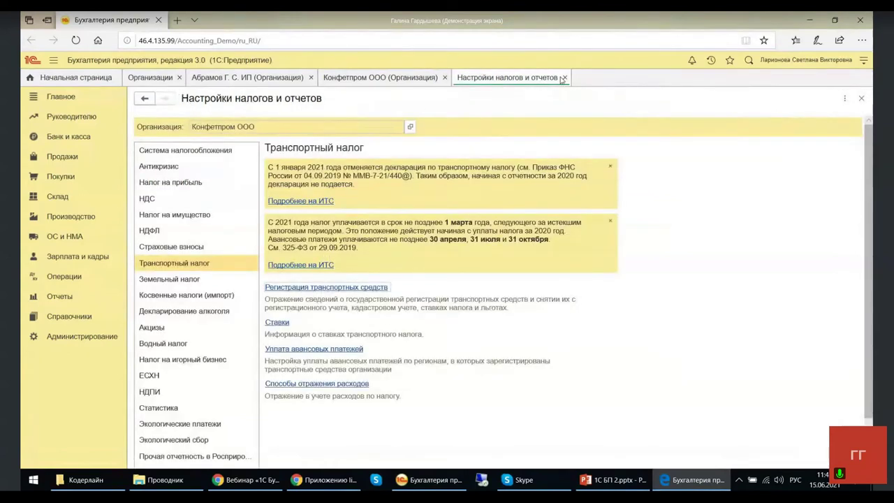
key("Escape")
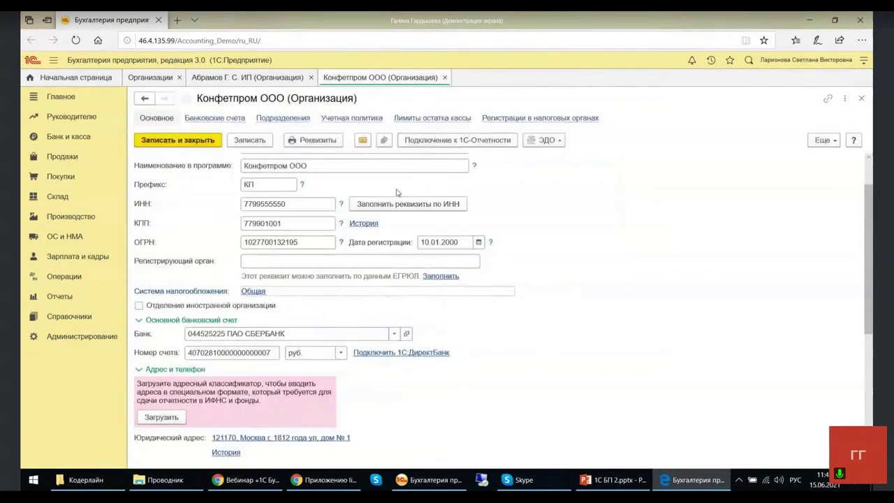
- Open the Учетная политика history of Конфетпром ООО and open the record applied from Январь 2016
scroll(225, 297, "down", 5)
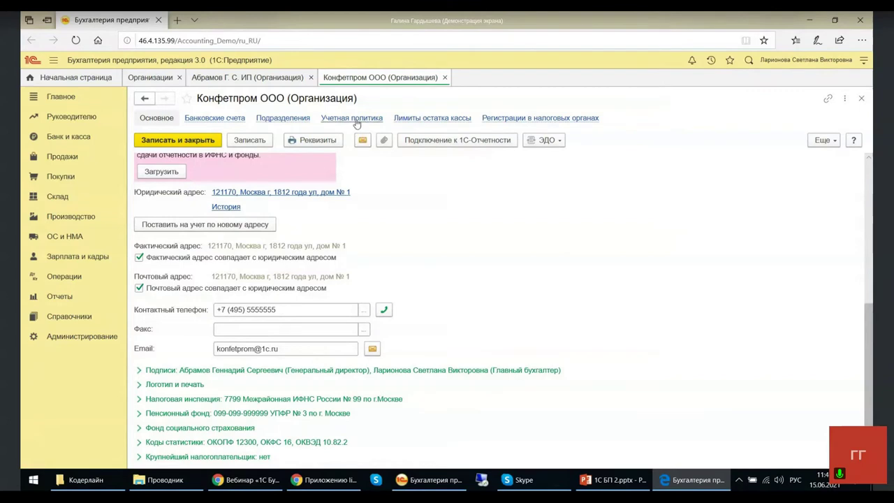
left_click(355, 120)
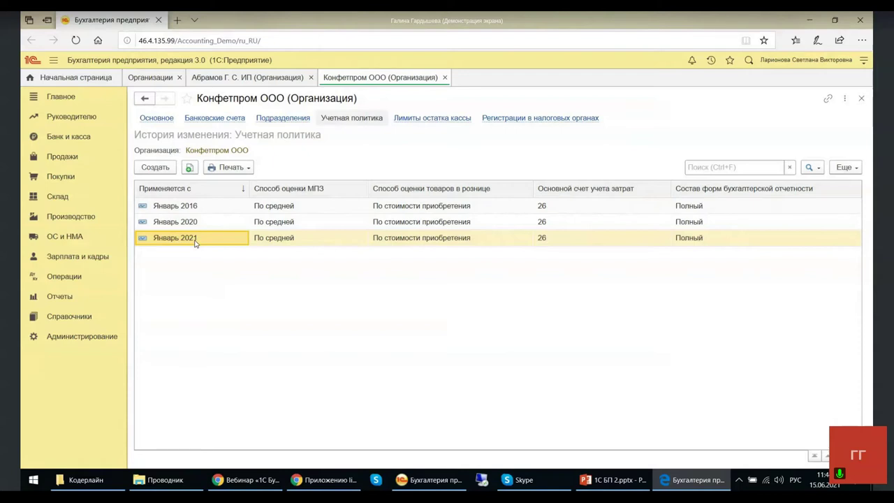
left_click(405, 208)
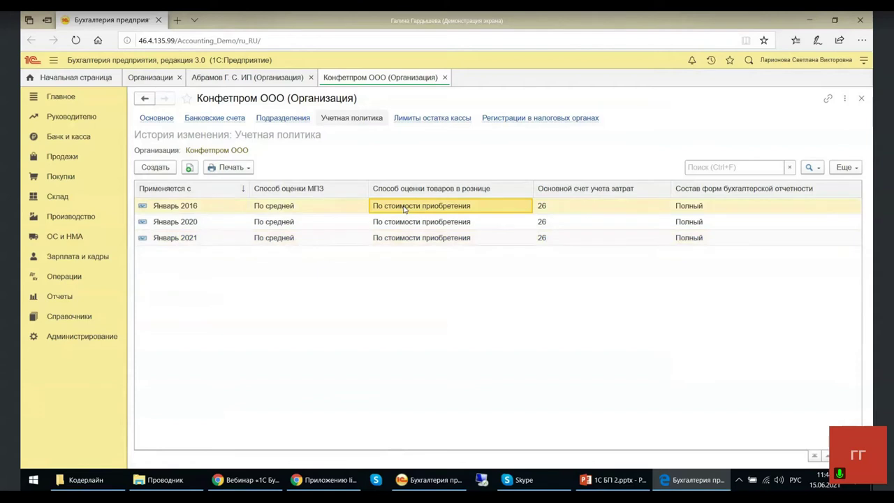
double_click(405, 208)
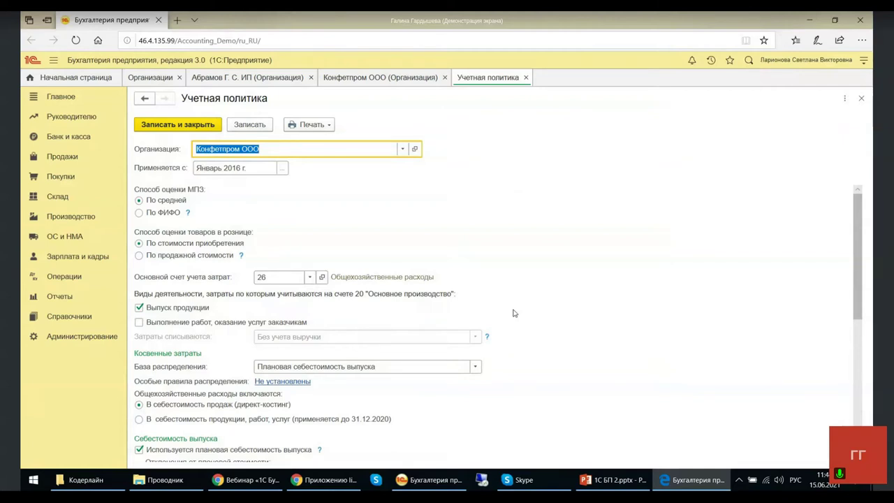
- View the print forms offered for the accounting policy, and check the policy history before returning to the Январь 2016 record
left_click(299, 126)
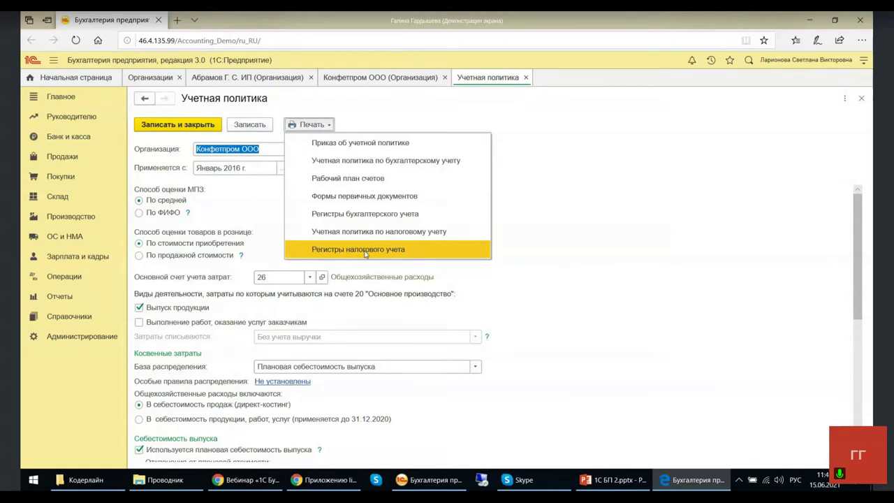
left_click(574, 247)
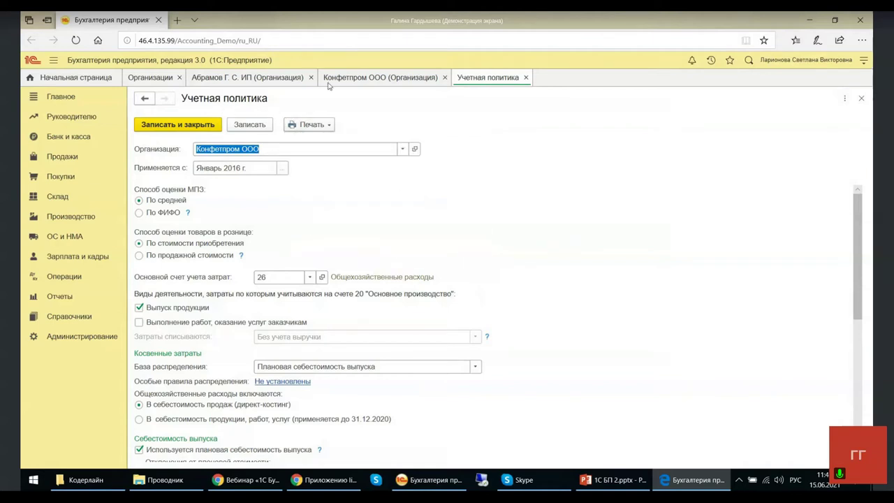
left_click(356, 79)
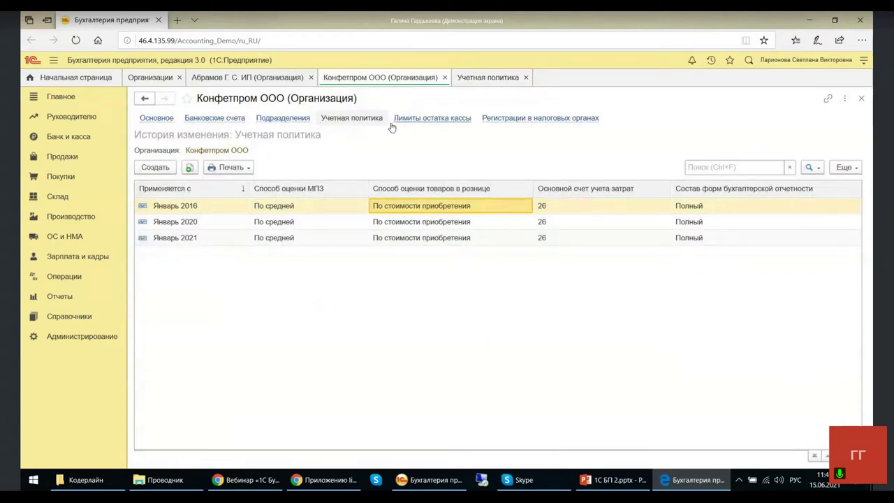
left_click(473, 83)
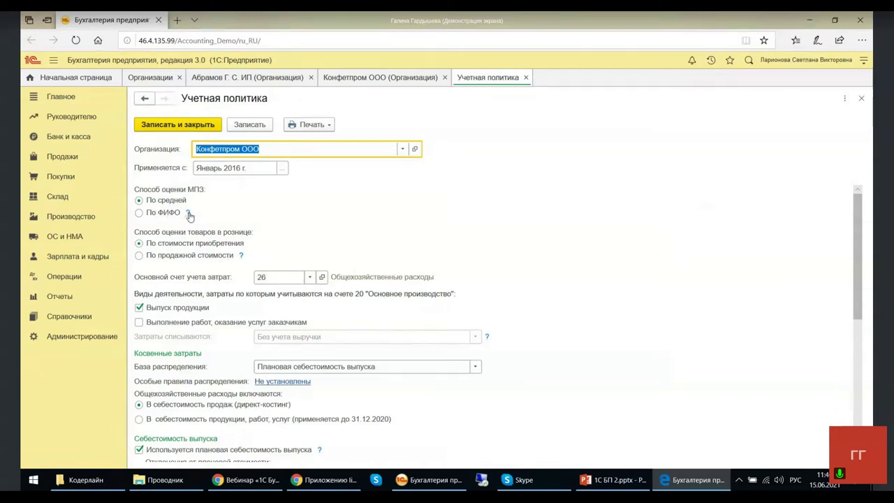
- Review the accounting policy settings, reading the help for По ФИФО and for Ведется балансовым методом
left_click(189, 215)
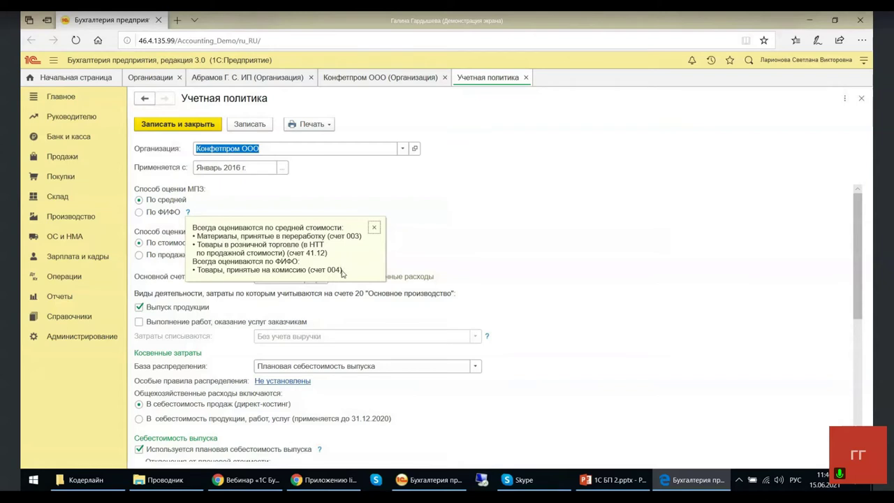
left_click(374, 229)
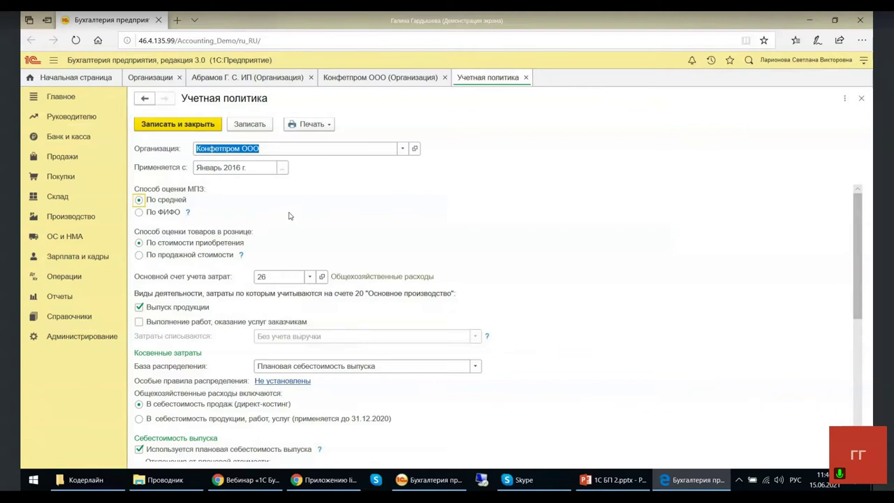
scroll(290, 216, "down", 1)
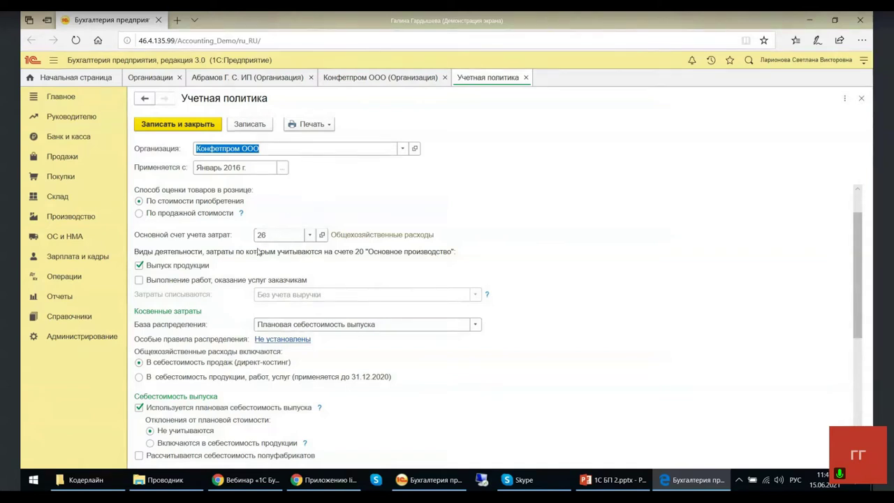
scroll(260, 264, "down", 5)
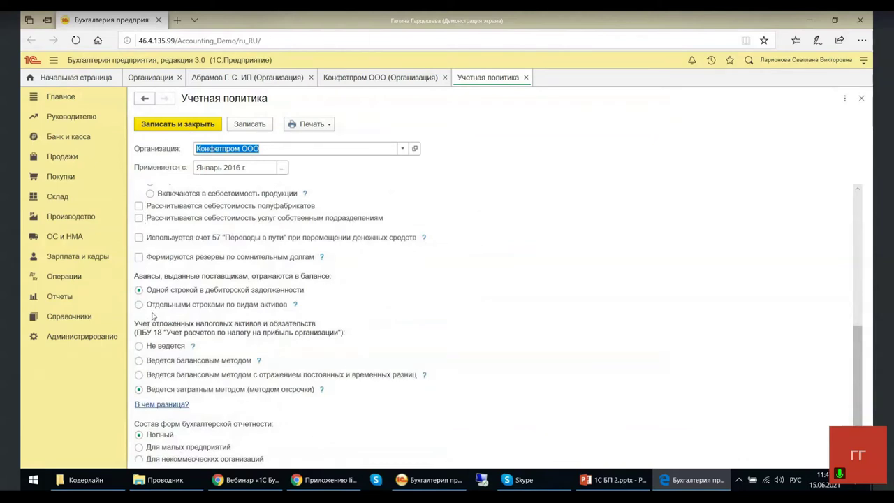
scroll(238, 315, "down", 1)
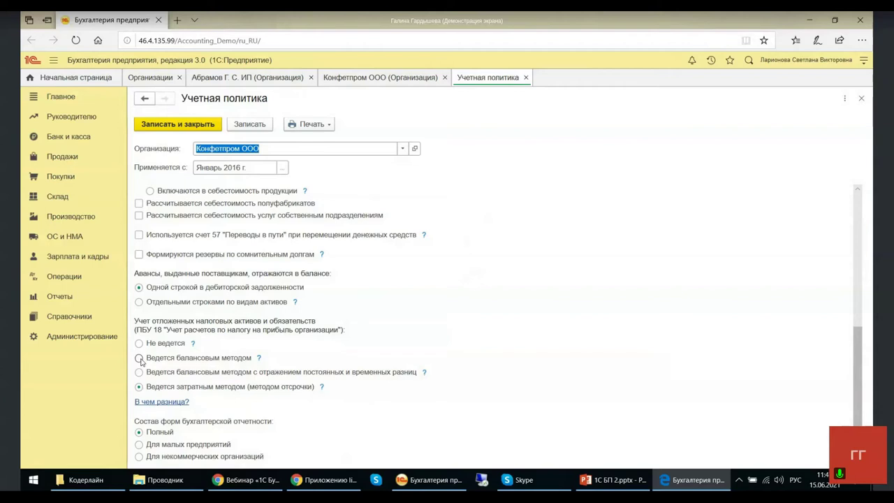
left_click(260, 359)
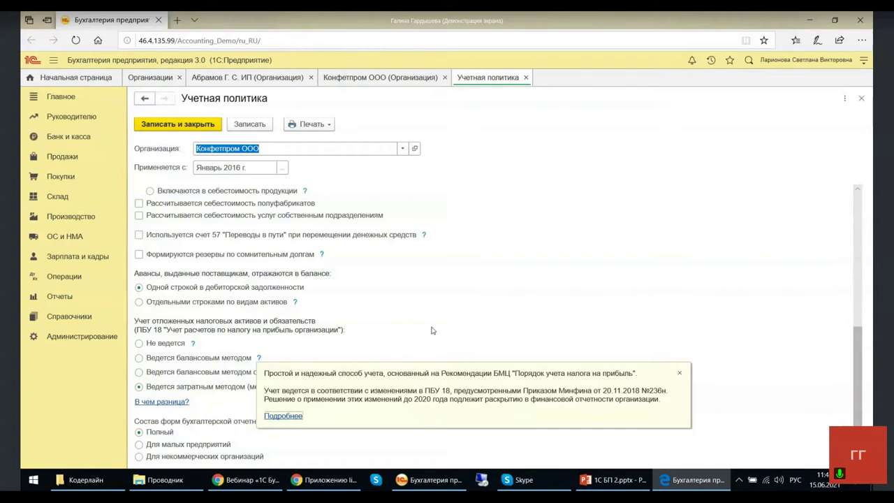
left_click(679, 374)
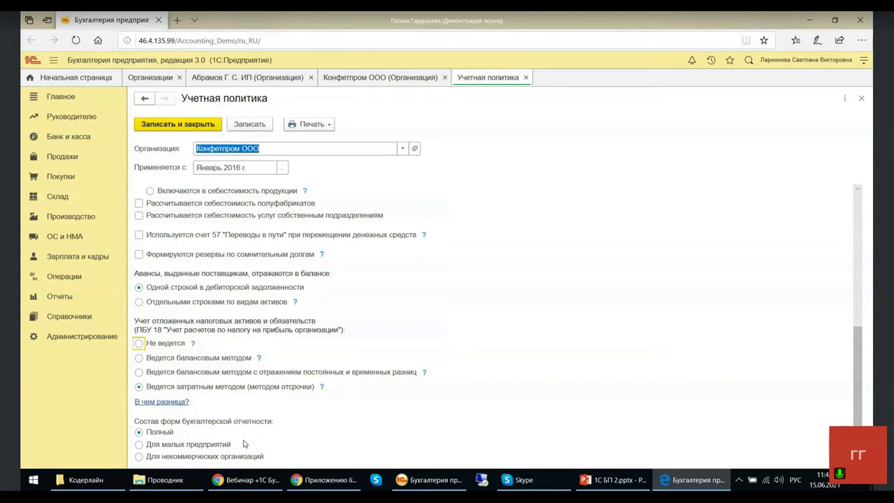
- Try the Для малых предприятий set of accounting report forms, dismissing the Internet-support login, and close the policy without saving
left_click(139, 445)
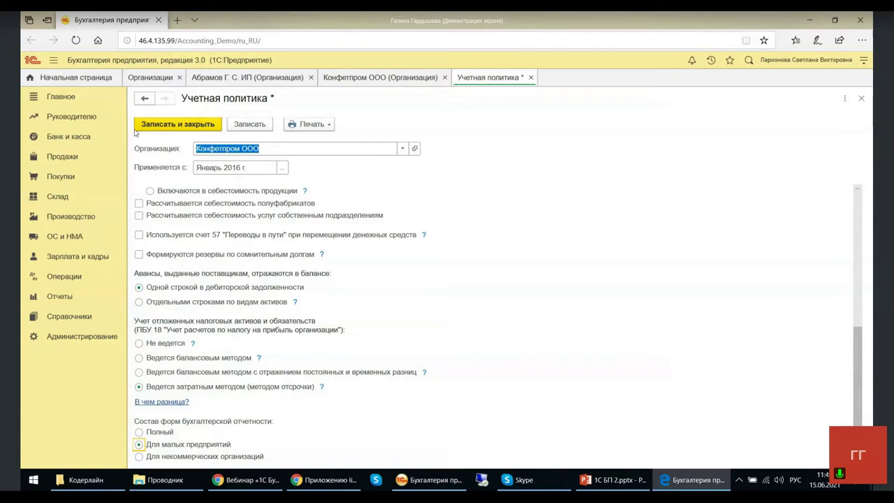
left_click(263, 133)
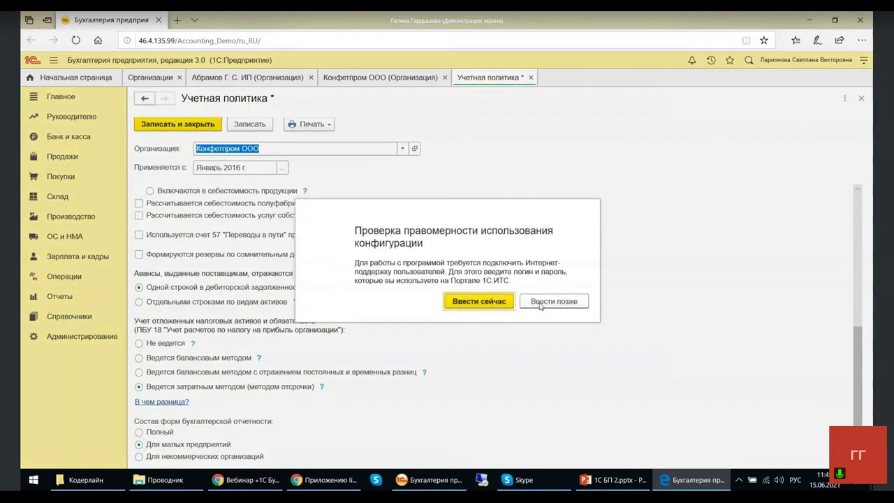
left_click(506, 301)
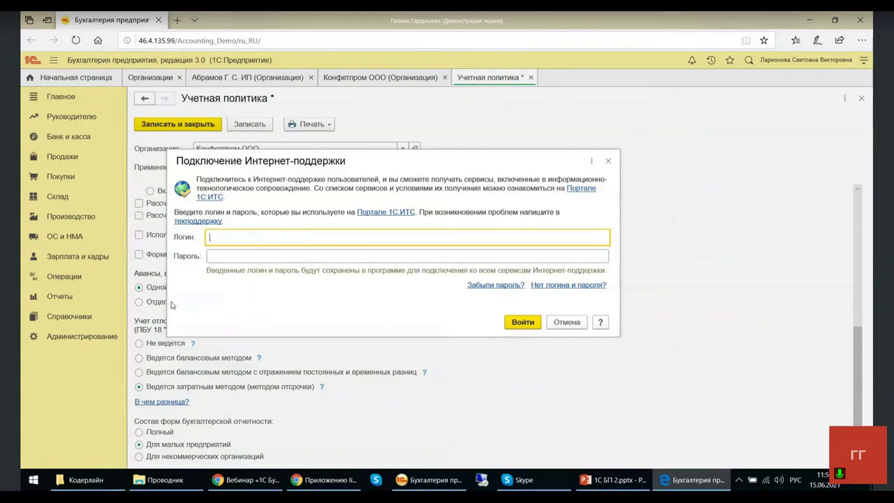
left_click(609, 163)
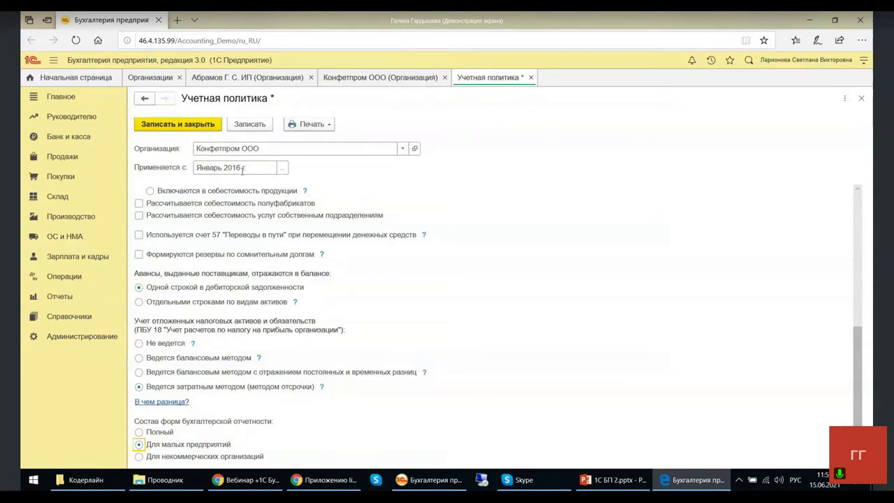
left_click(531, 77)
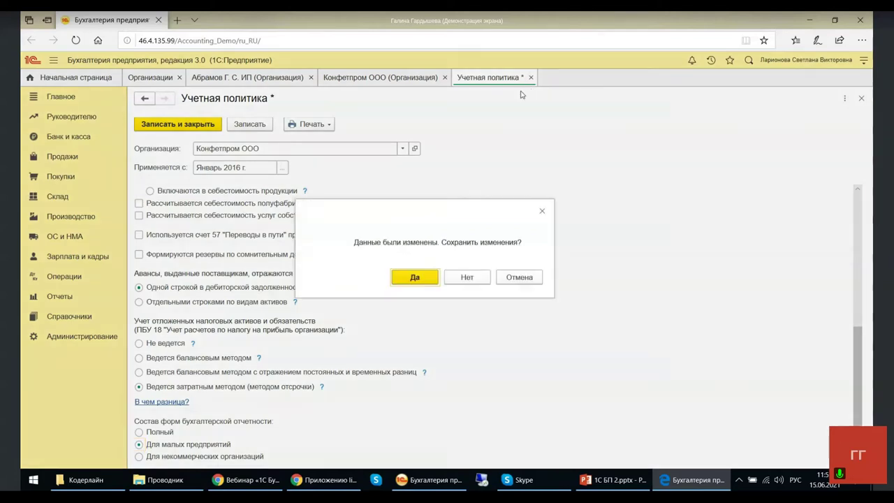
left_click(468, 279)
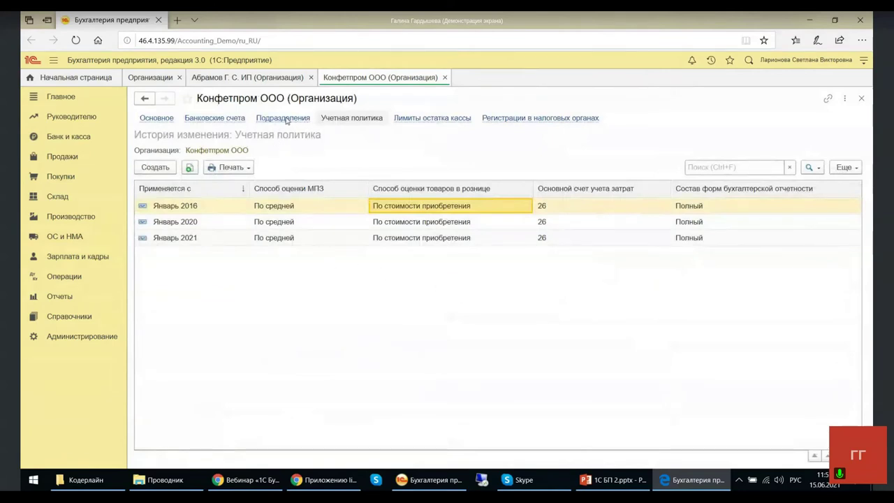
- Open the Подразделения list of Конфетпром ООО, review the Основное подразделение card and close it
left_click(284, 121)
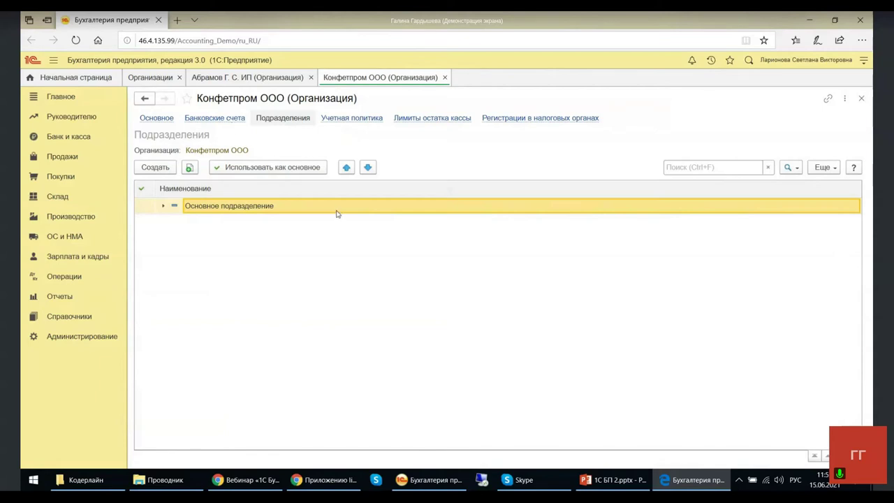
double_click(253, 207)
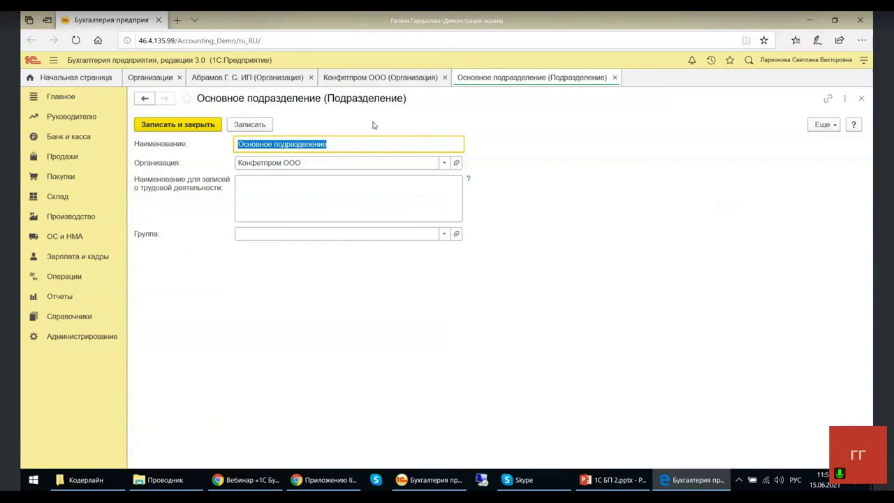
left_click(615, 78)
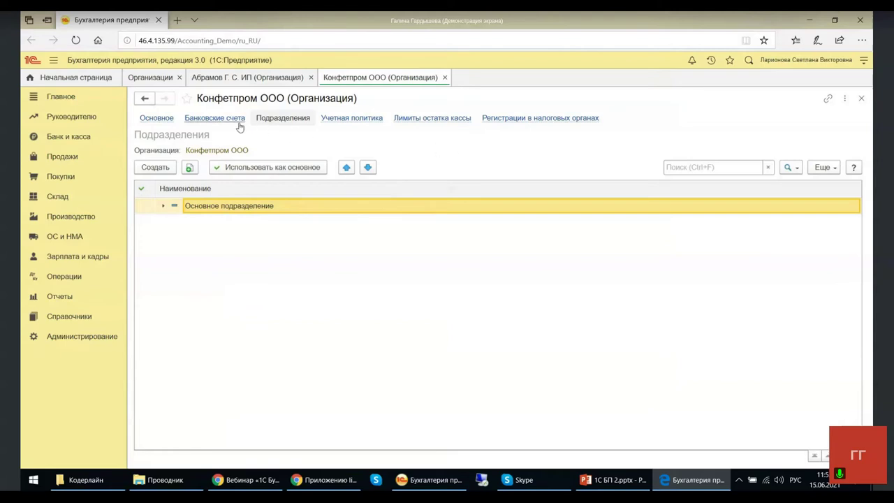
- Open the Банковские счета list of Конфетпром ООО and view the main ruble account at ПАО СБЕРБАНК
left_click(194, 120)
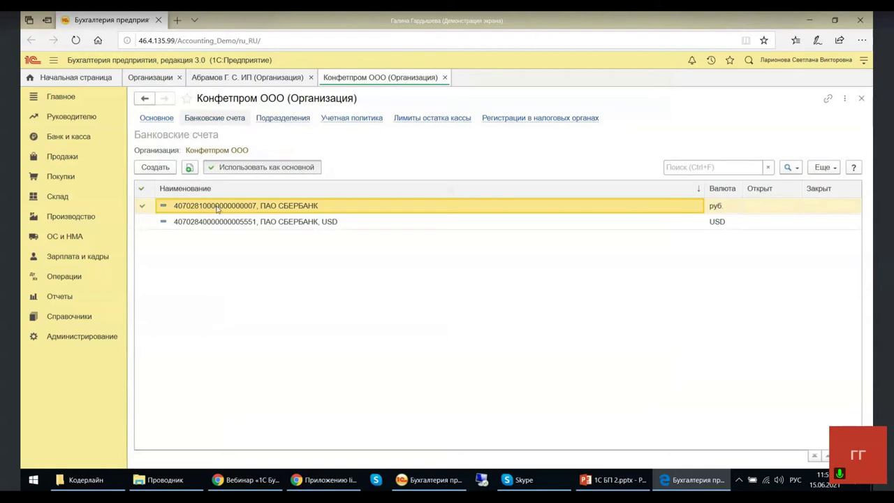
double_click(281, 209)
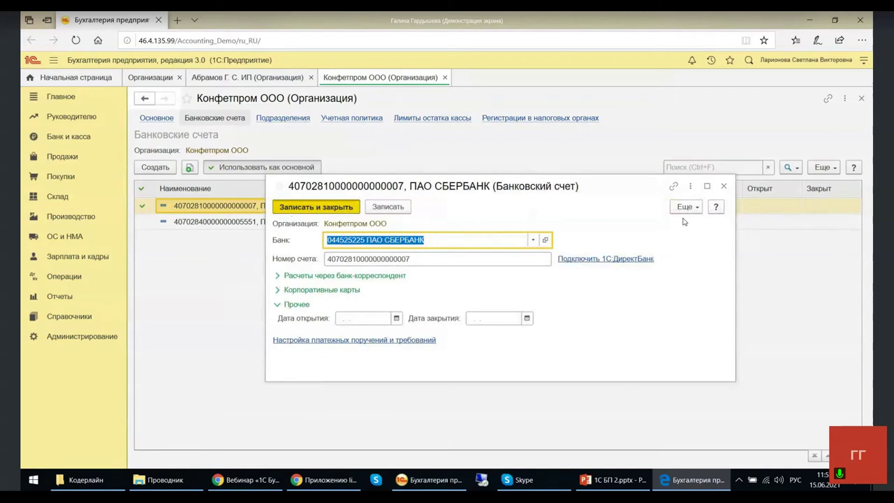
- Save and reopen the main ruble account of Конфетпром ООО, review the ПАО СБЕРБАНК bank card, and return to the account list
key("ctrl+Return")
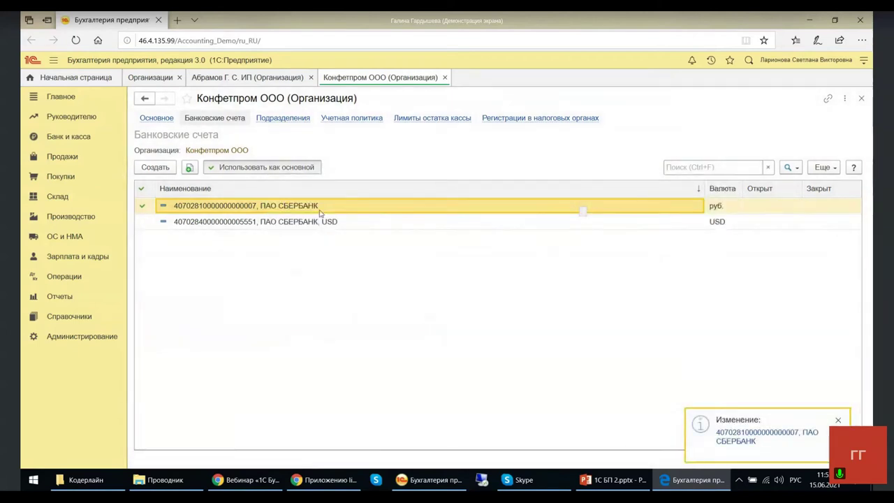
double_click(260, 208)
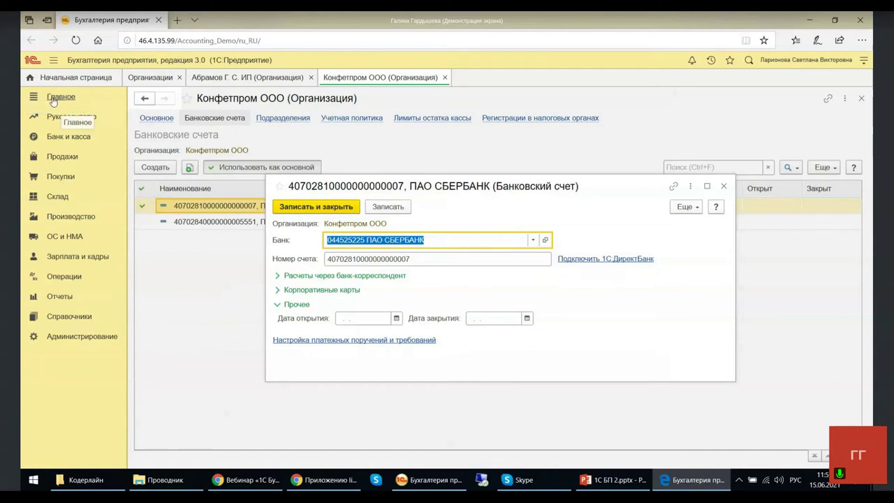
left_click(533, 241)
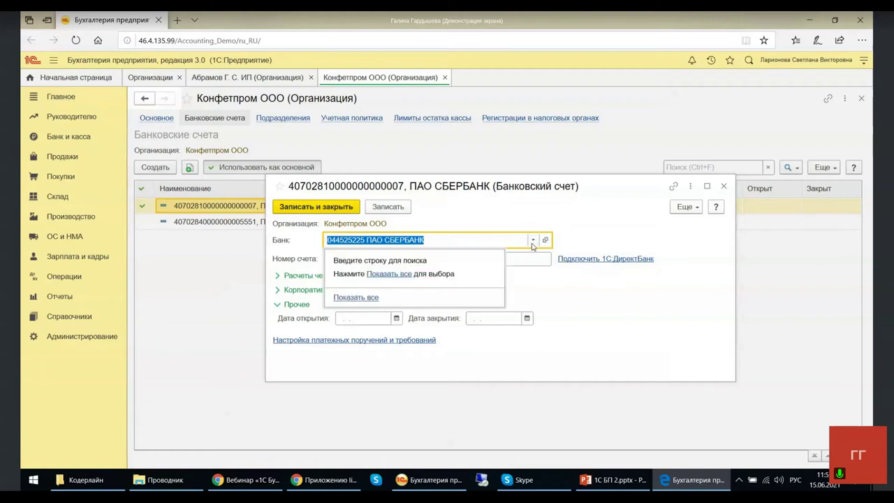
left_click(546, 241)
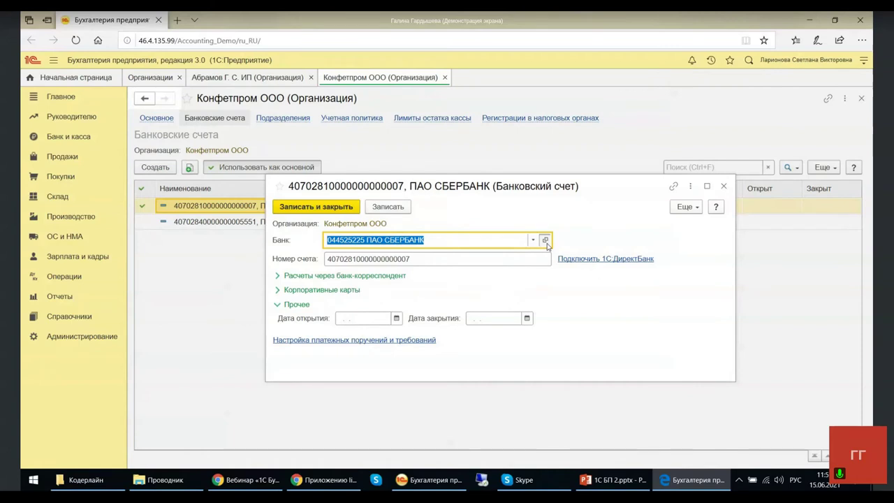
left_click(546, 241)
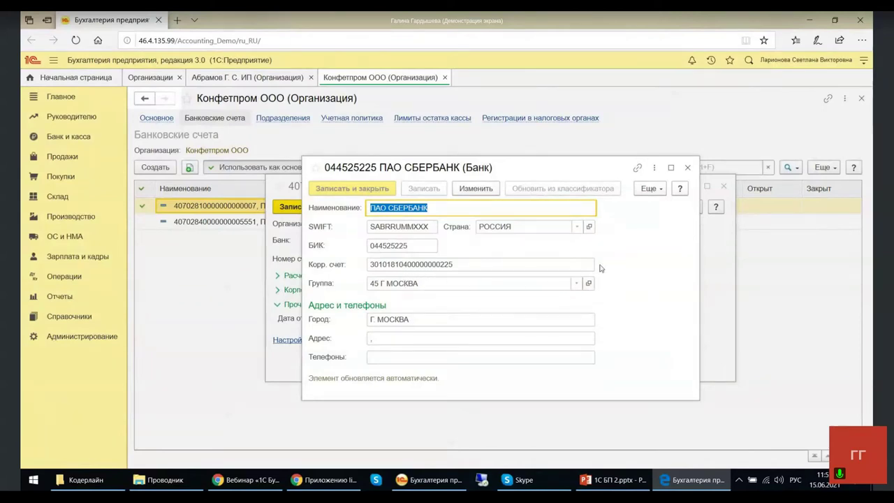
left_click(689, 168)
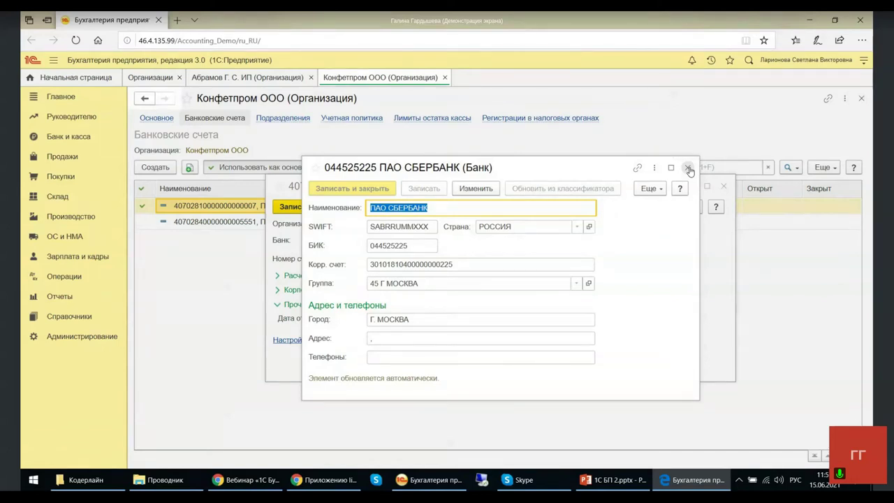
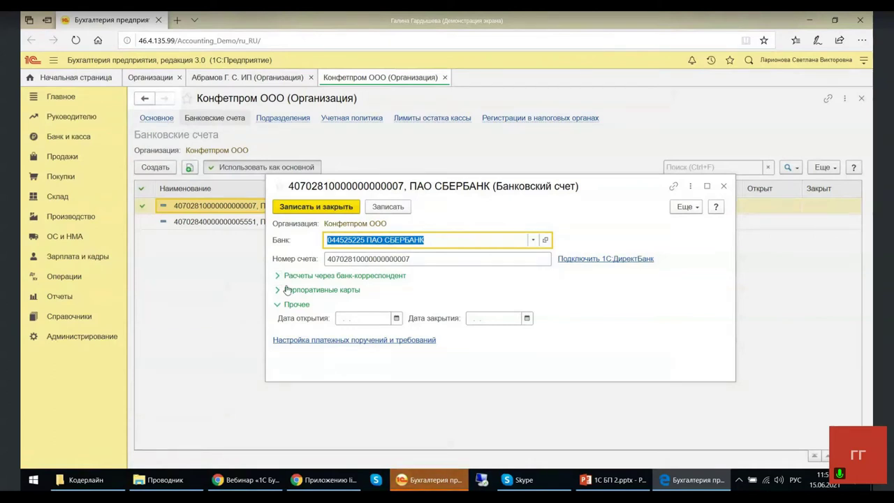
left_click(724, 186)
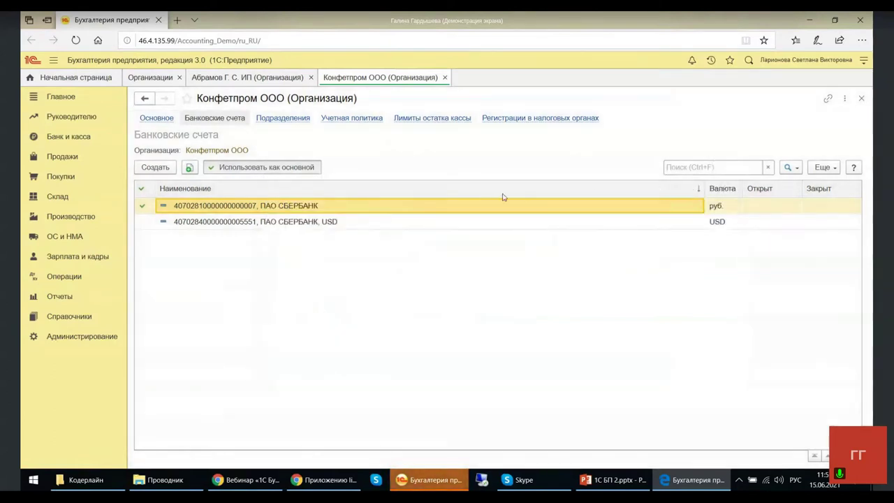
left_click(250, 221)
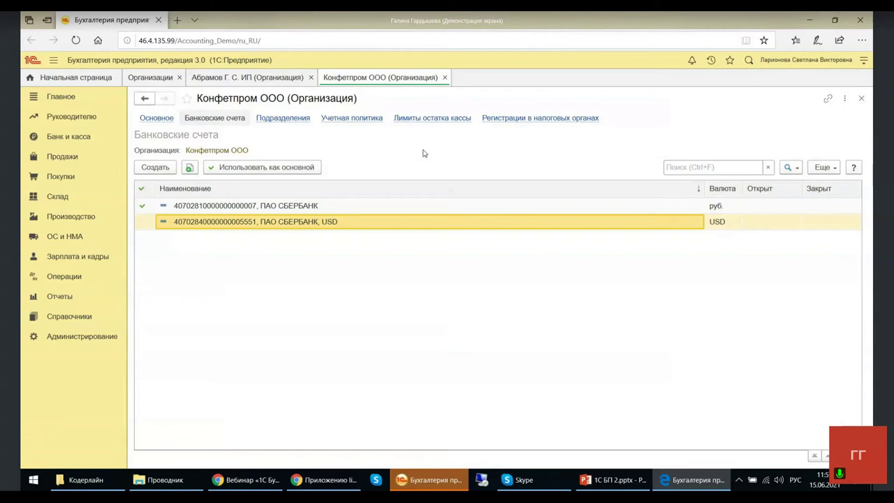
- Open the tax registration of Конфетпром ООО, view its Реквизиты уплаты налогов и платежей в бюджет list, and close it
left_click(523, 125)
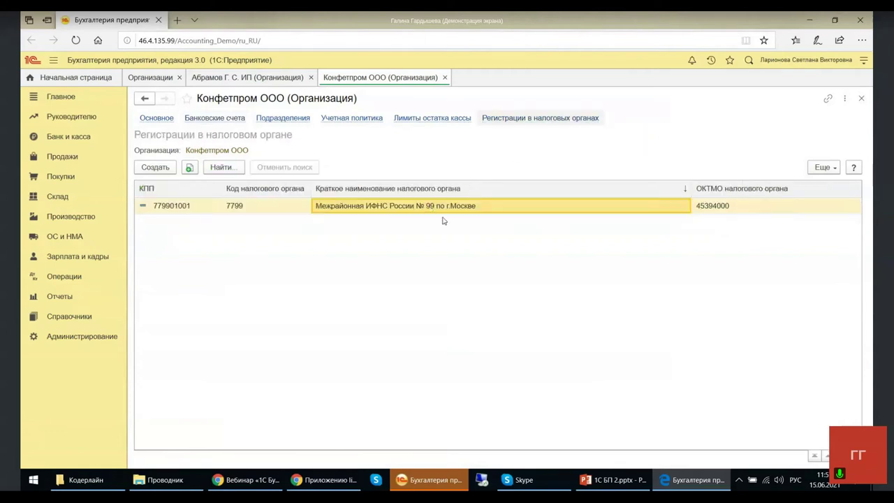
key("Return")
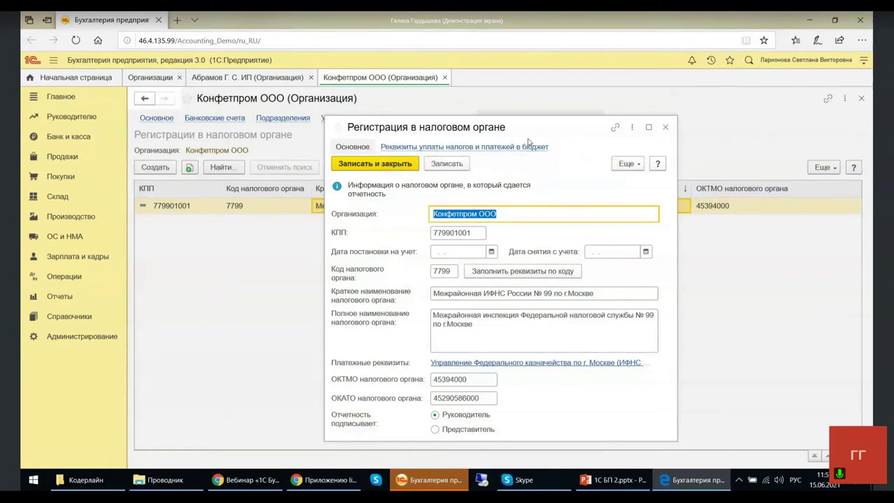
left_click(508, 148)
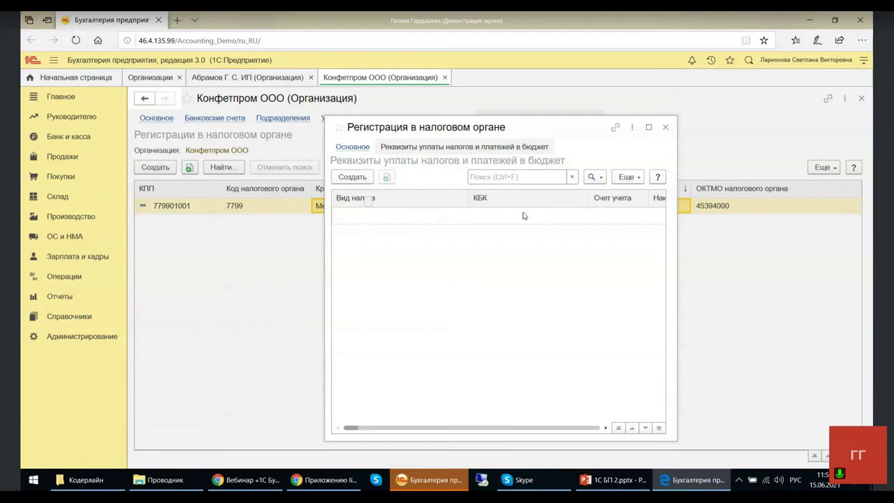
left_click(666, 128)
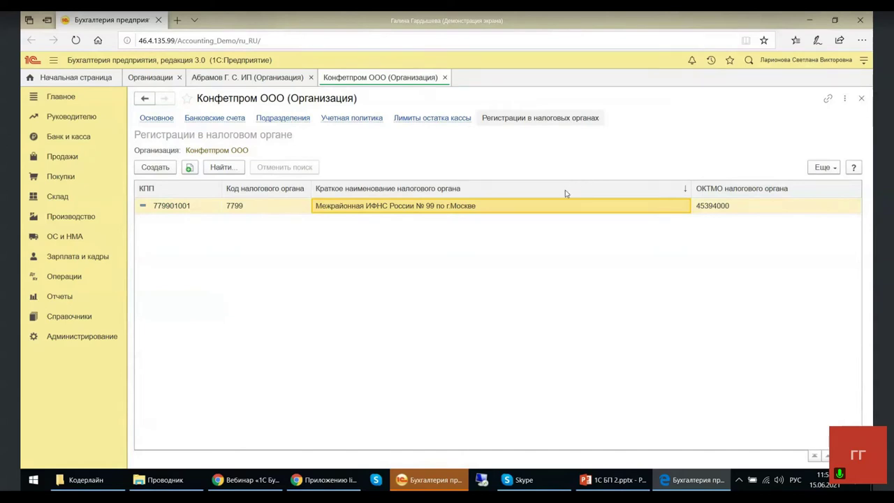
- Review the tax authority code and details in the Конфетпром ООО tax registration, close it and postpone the Internet-support login
double_click(401, 208)
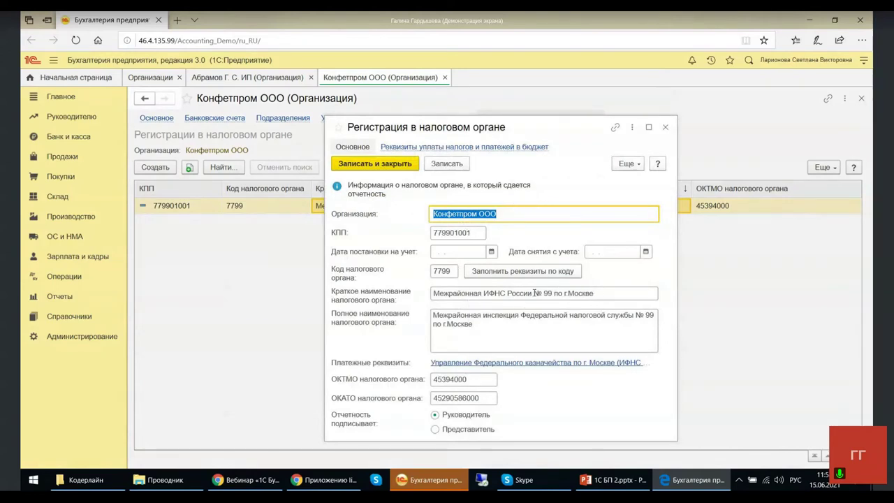
double_click(434, 271)
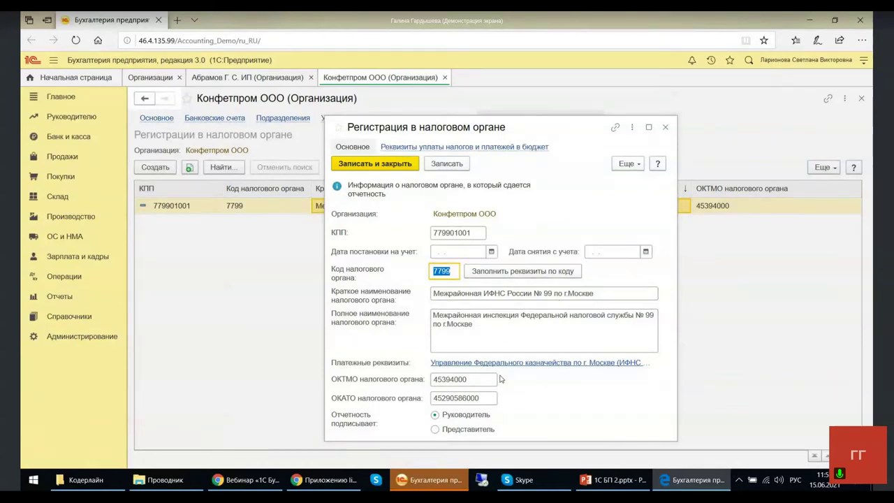
mouse_move(492, 380)
left_click(665, 128)
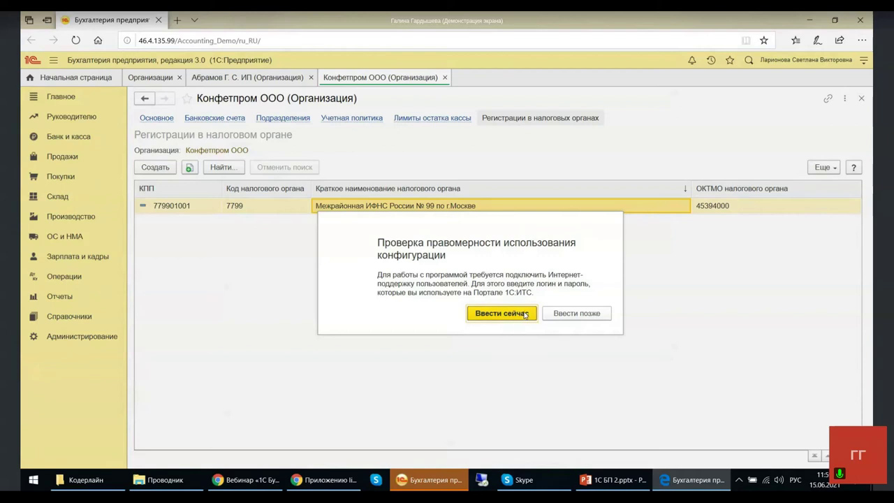
left_click(550, 315)
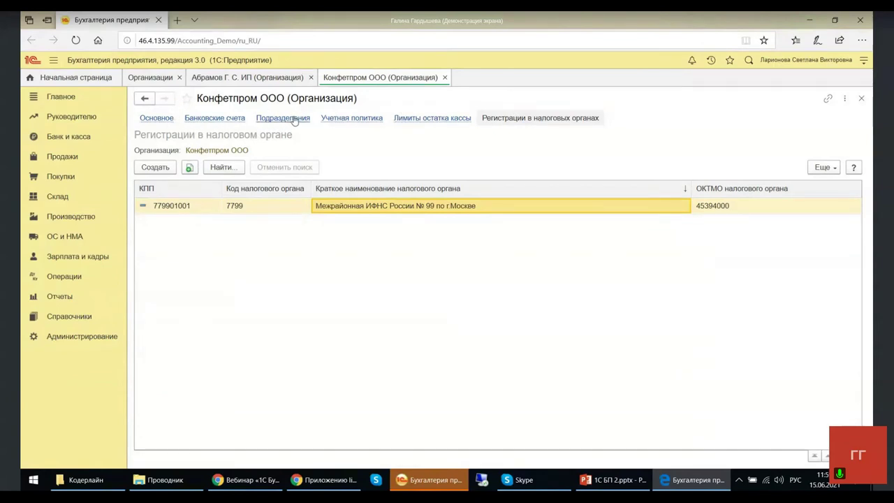
- Review the sole proprietor's organization card, including the ИНН field and the Логотип и печать section with the facsimile signature
left_click(260, 79)
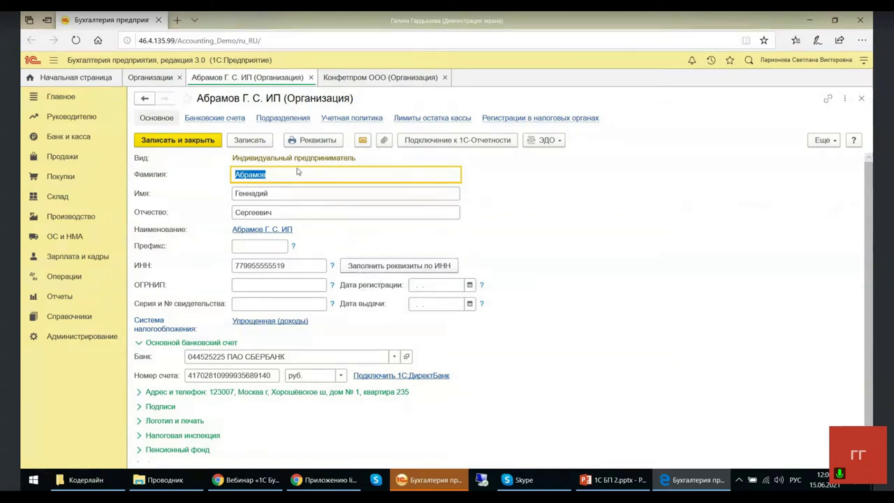
left_click(289, 266)
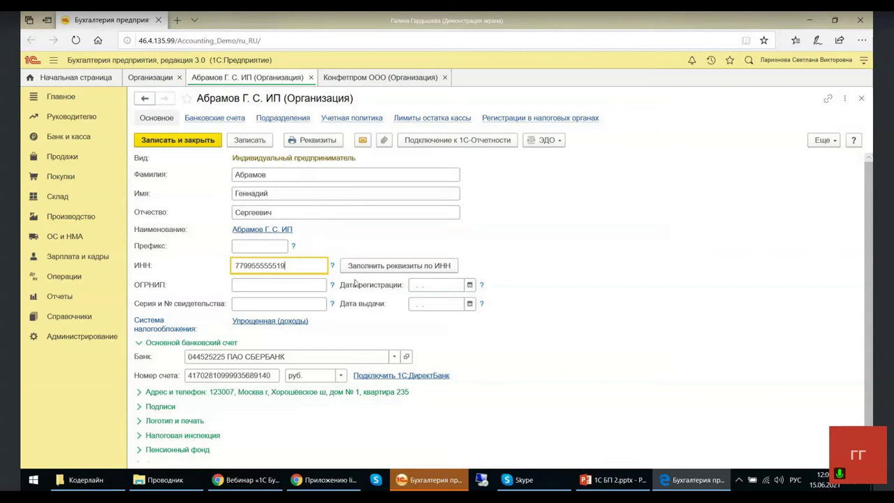
scroll(368, 306, "down", 1)
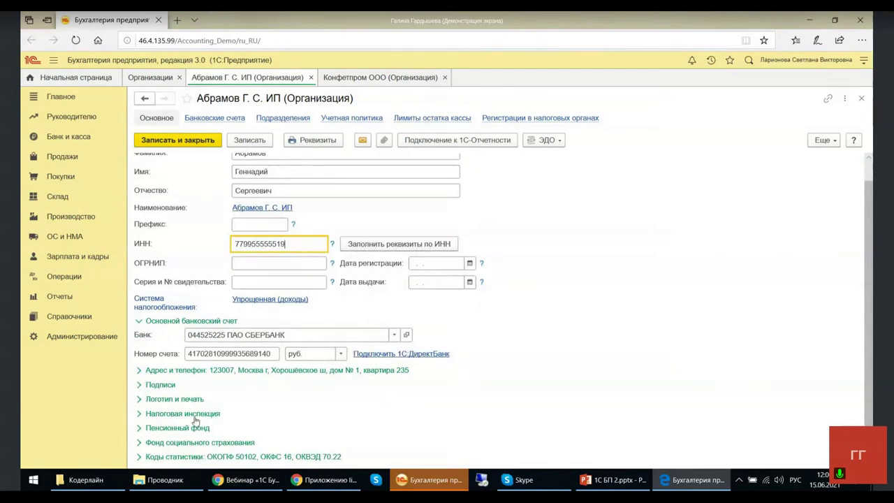
left_click(187, 403)
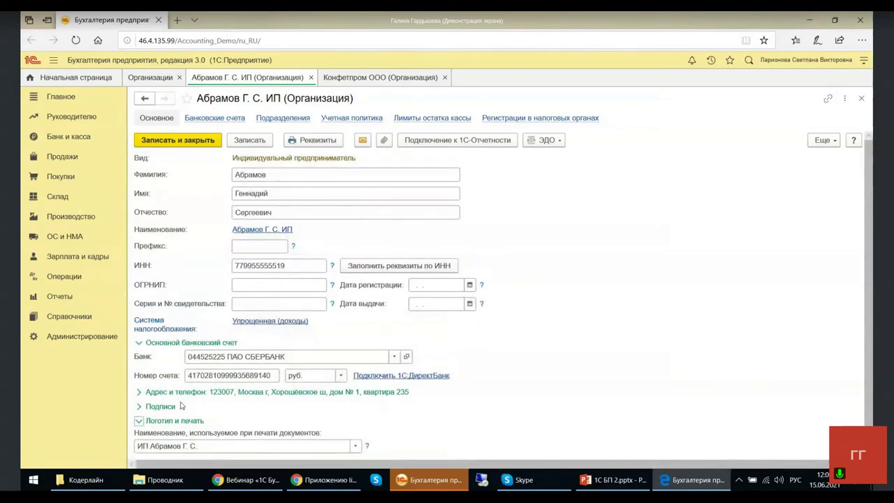
scroll(180, 406, "down", 5)
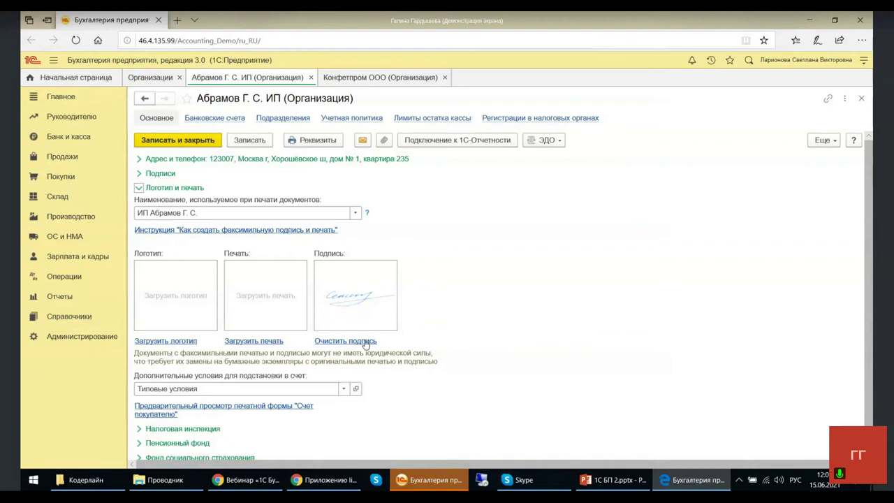
scroll(356, 347, "down", 1)
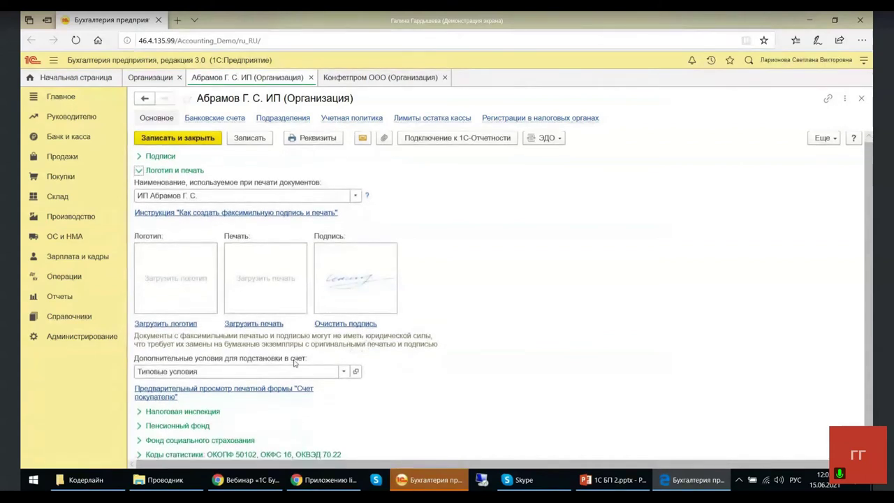
scroll(179, 429, "up", 3)
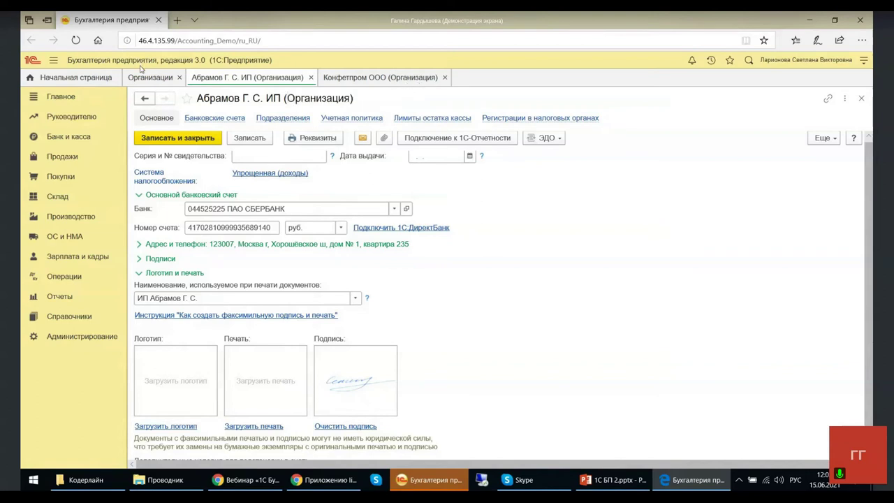
- View the Пенсионный фонд section of the sole proprietor's card, then close both organization cards to return to the Организации list
left_click(143, 78)
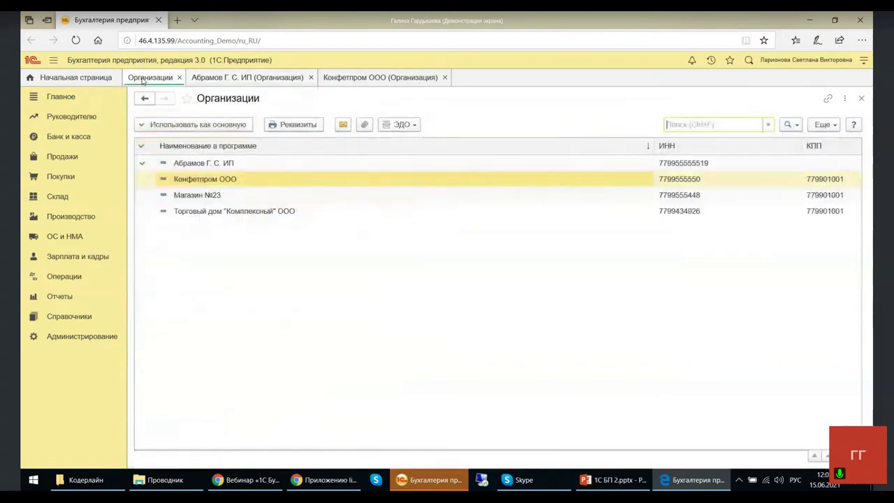
left_click(248, 78)
scroll(251, 380, "down", 3)
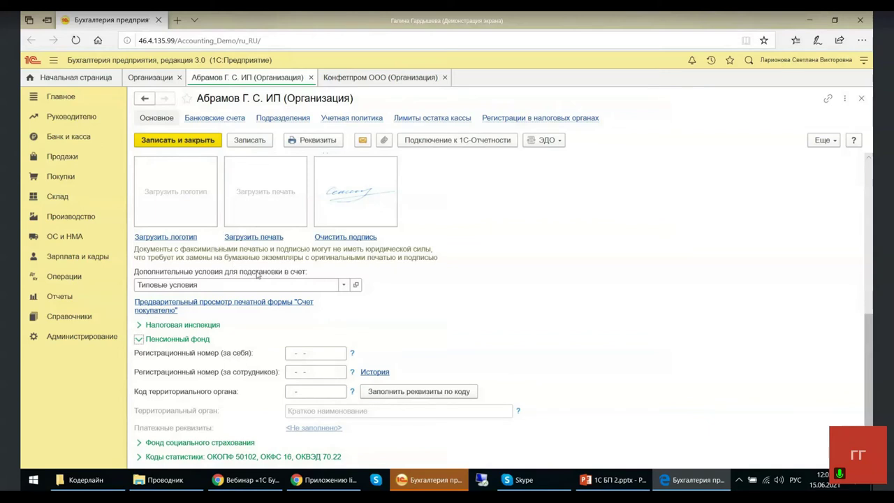
left_click(445, 78)
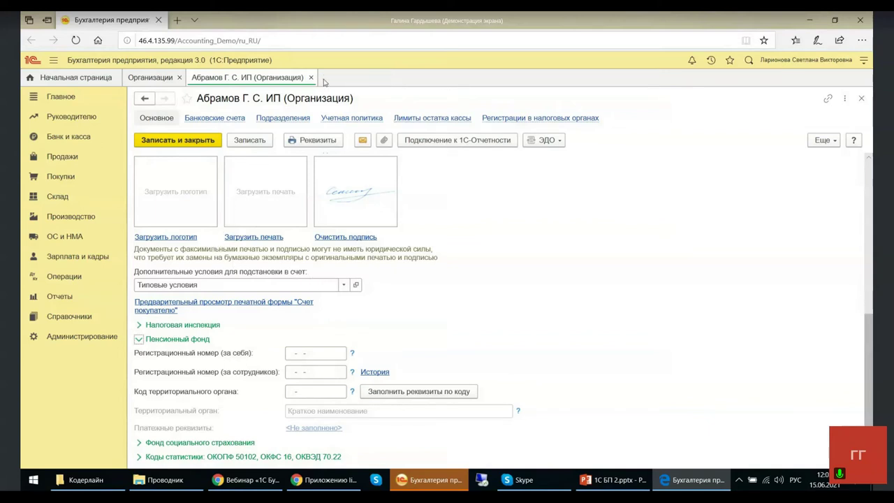
left_click(311, 78)
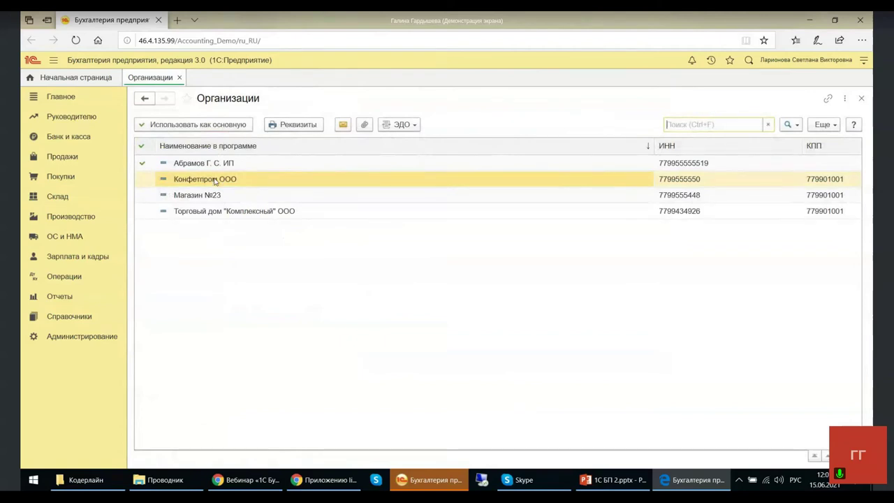
- Preview the Реквизиты print form for Конфетпром ООО, try sending it by e-mail without configuring mail, and close the form
key("ctrl+f")
left_click(295, 126)
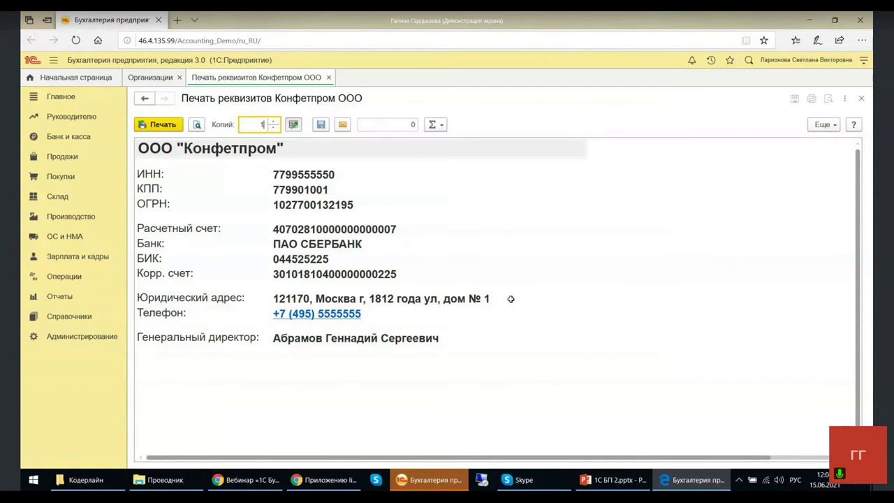
left_click(345, 127)
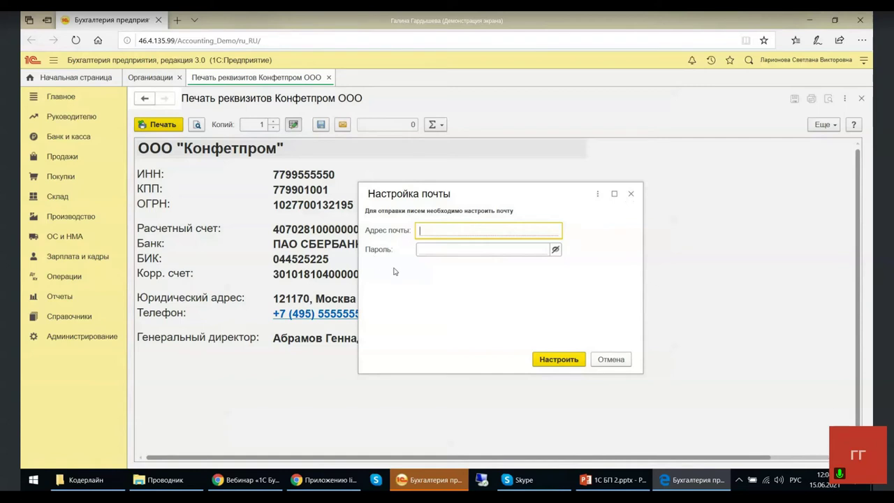
left_click(632, 195)
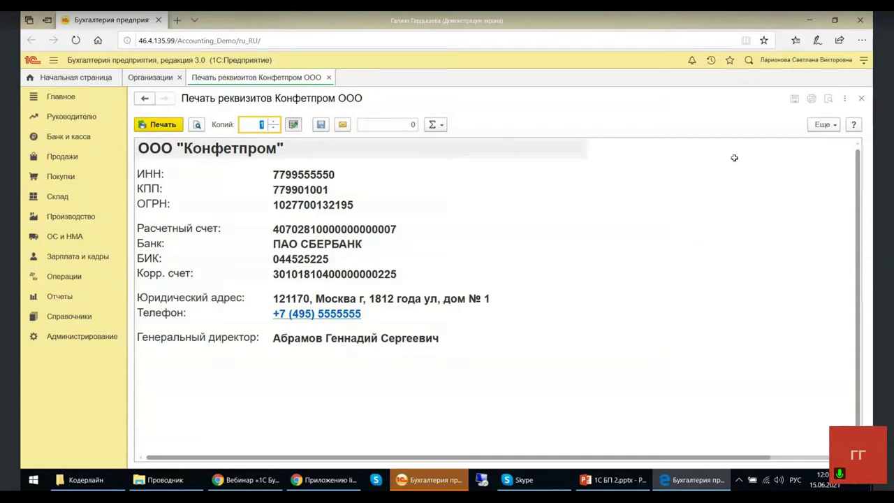
left_click(862, 98)
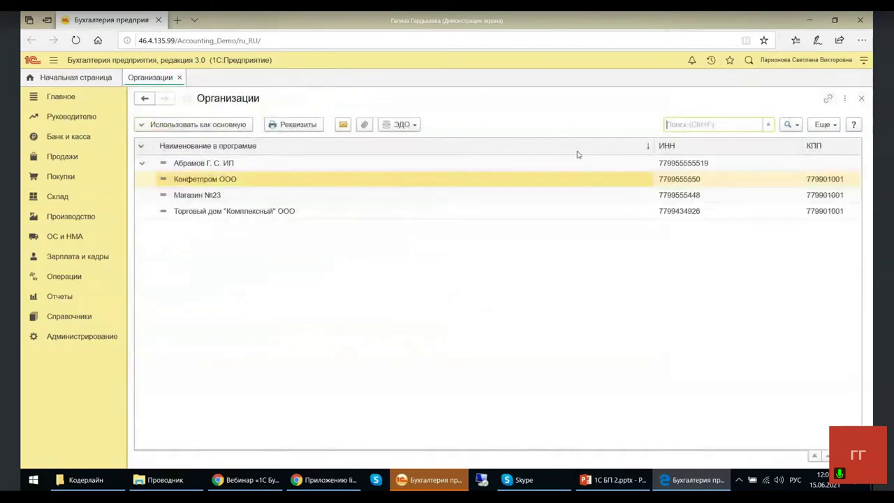
- Look through the Администрирование and Главное sections and open the Дополнительная информация page
left_click(74, 341)
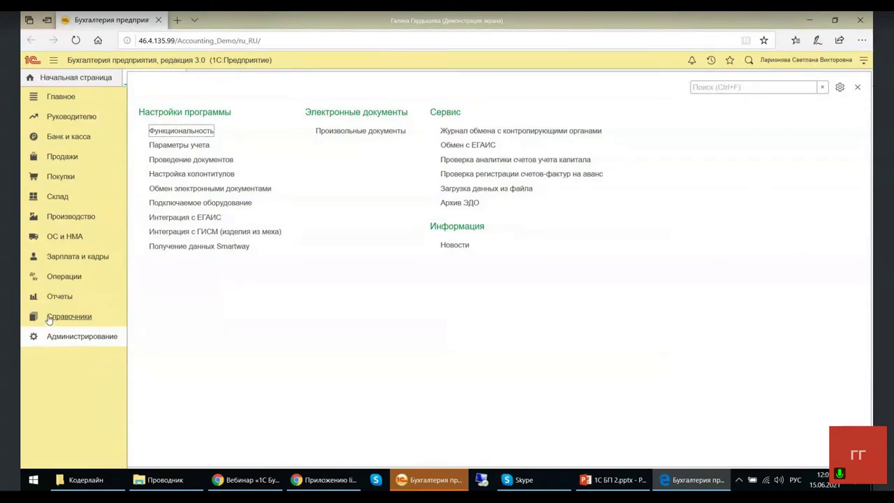
left_click(50, 100)
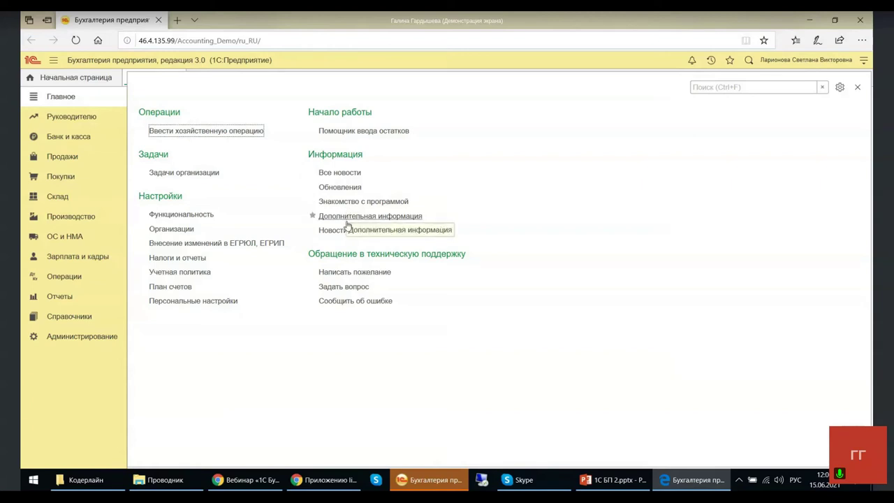
left_click(356, 216)
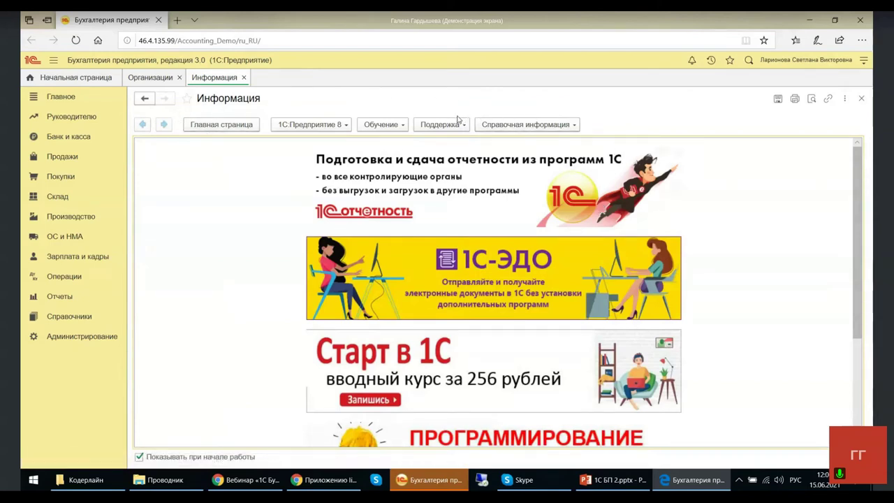
- View the list of Справочная информация topics on the Информация page and close the page
left_click(575, 126)
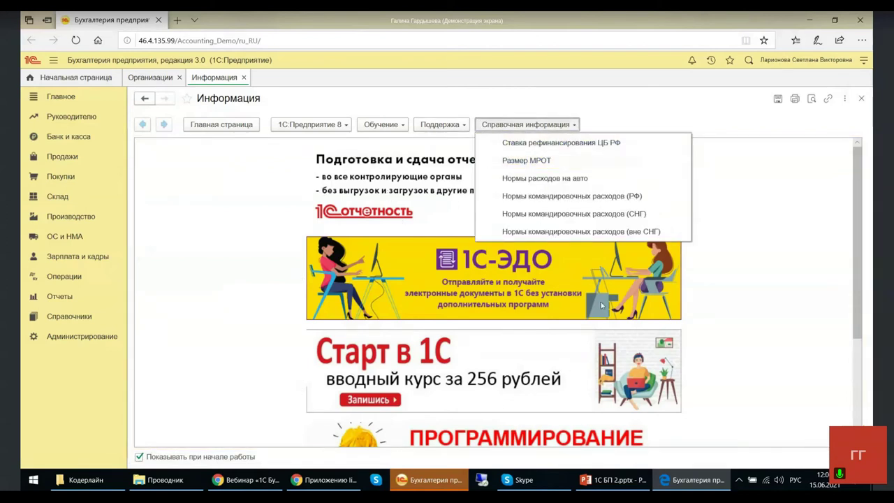
left_click(753, 194)
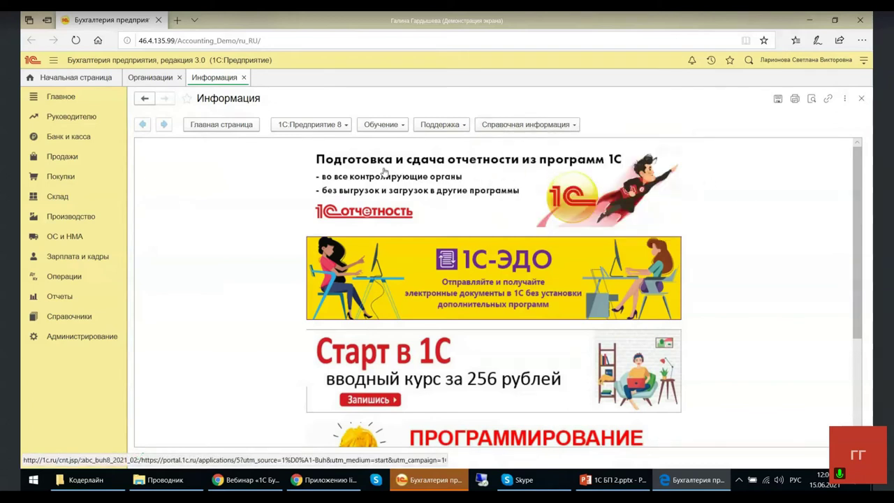
left_click(861, 101)
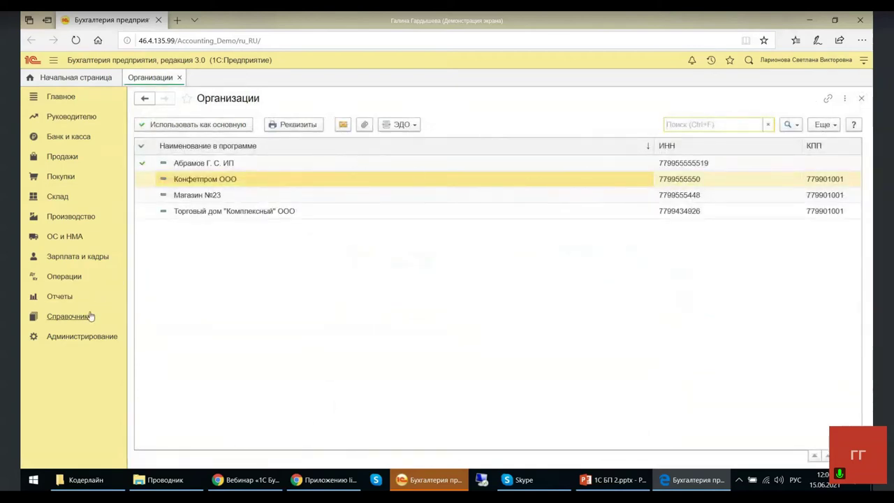
- View and close the Знакомство с программой page from the Главное section, and look over the Справочники section
left_click(82, 337)
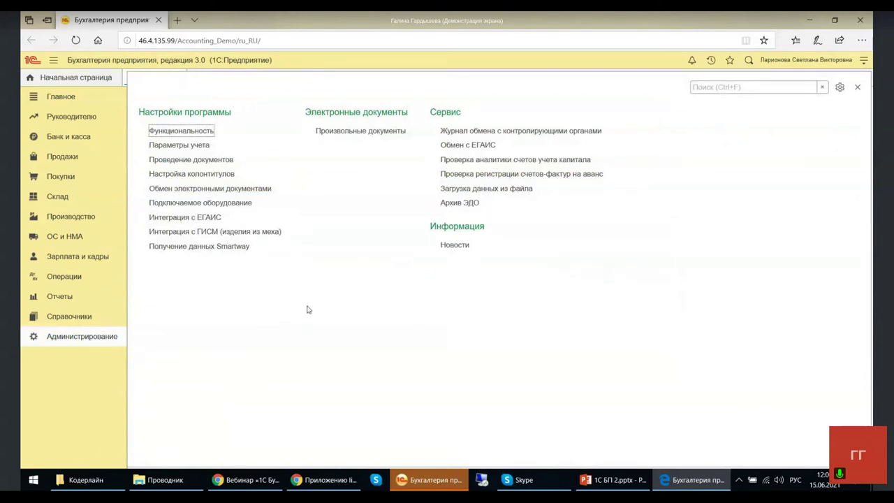
left_click(54, 97)
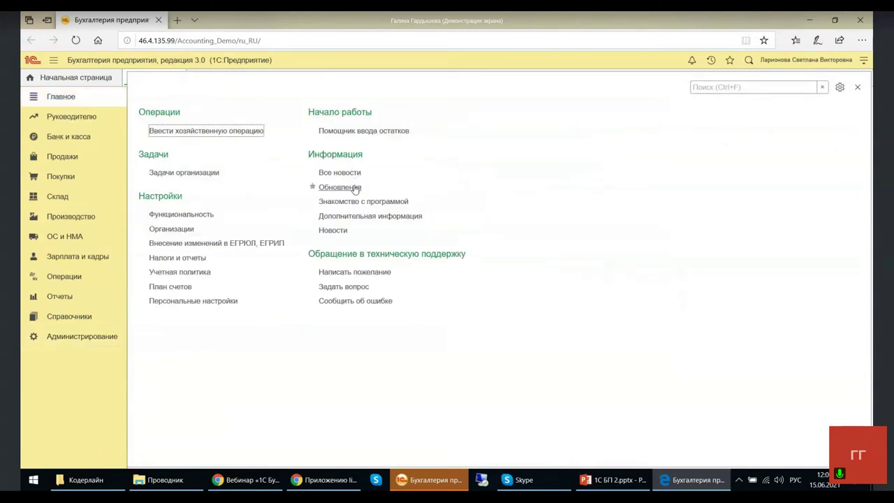
left_click(351, 202)
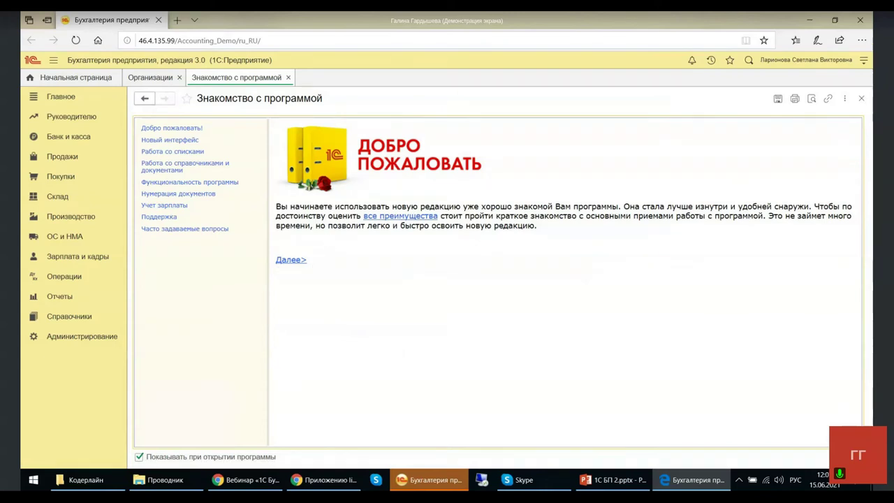
left_click(862, 102)
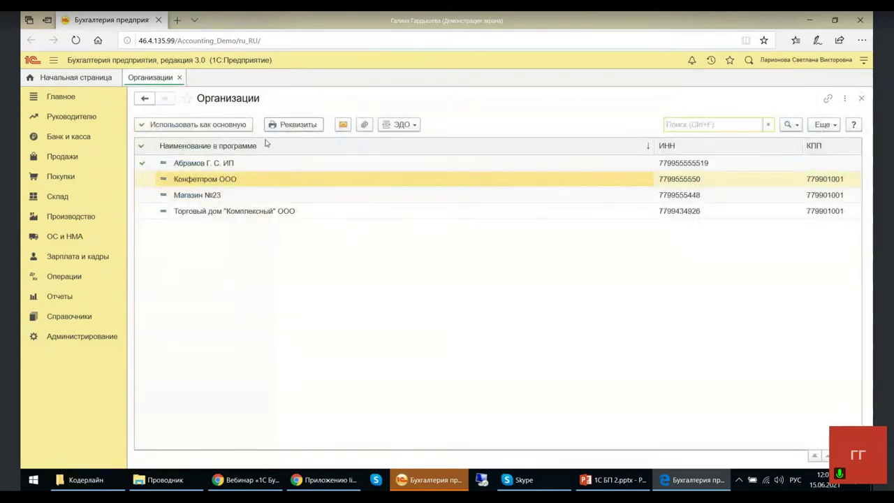
left_click(69, 317)
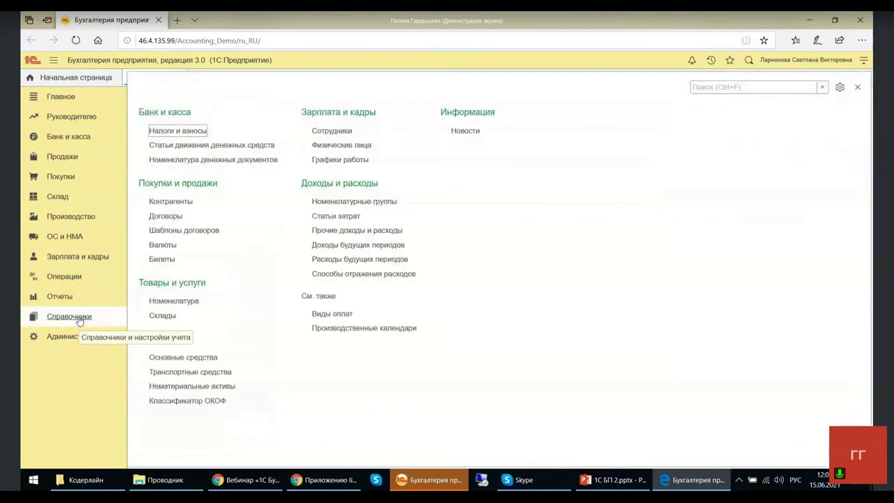
left_click(120, 326)
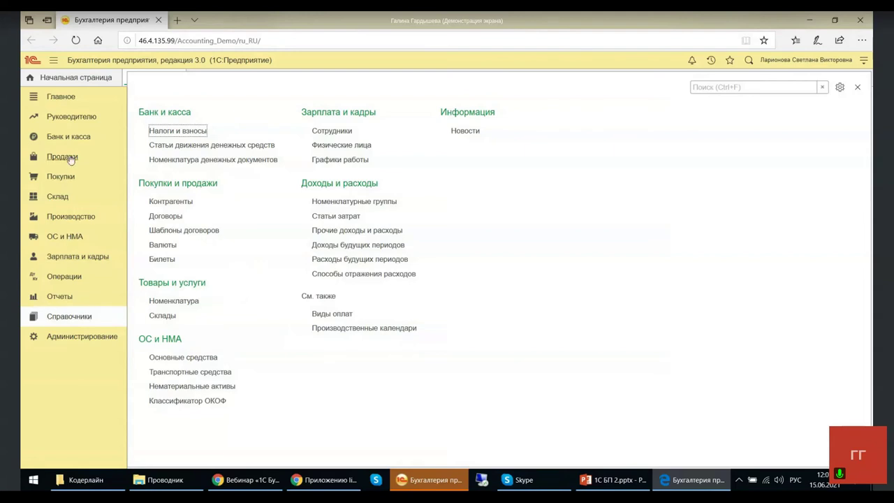
- Open the opening balances assistant from the Главное section and browse its main and off-balance accounts
left_click(70, 99)
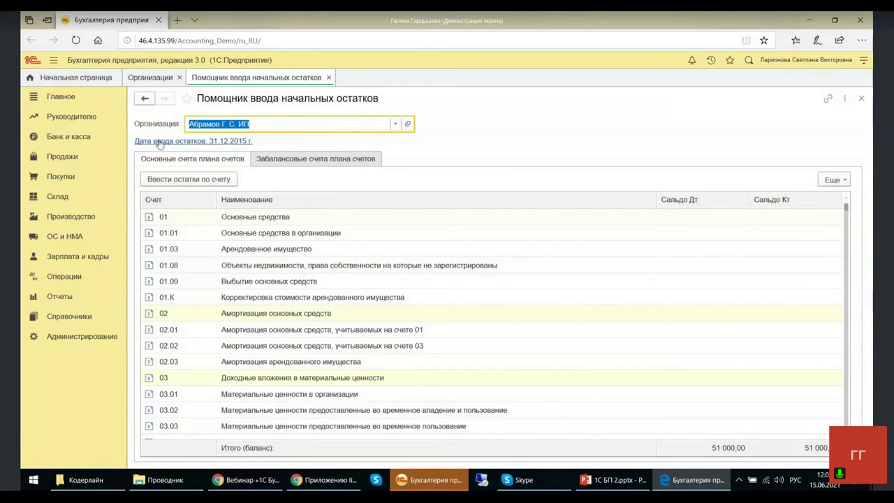
scroll(234, 267, "down", 2)
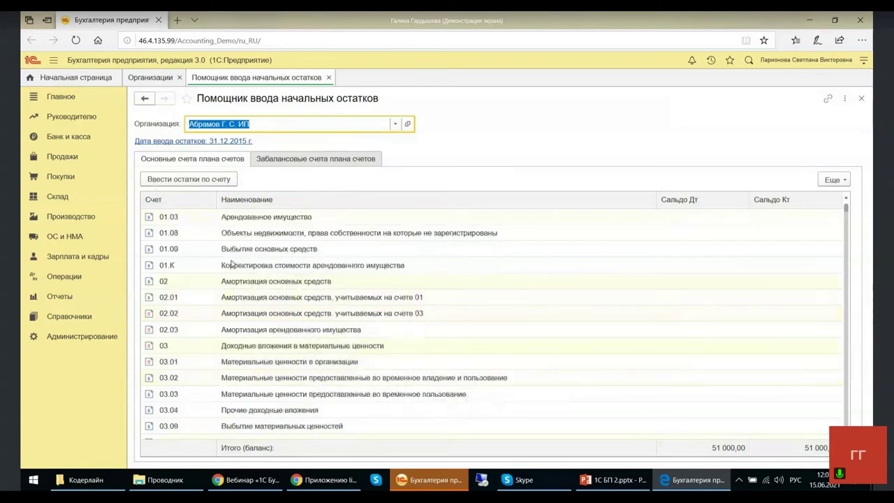
scroll(233, 267, "down", 5)
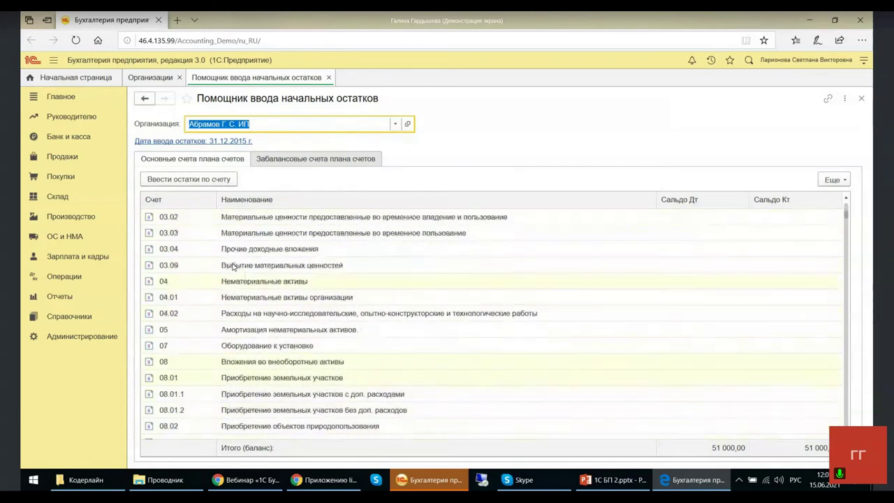
scroll(234, 267, "down", 7)
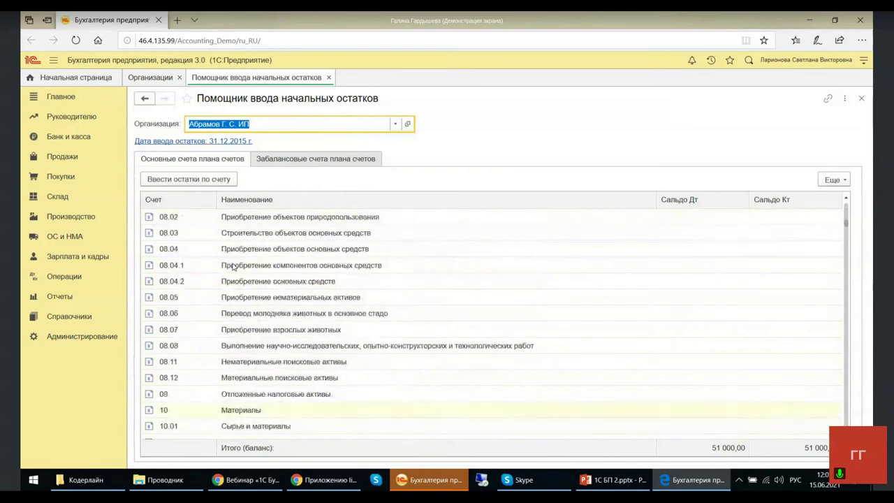
scroll(233, 267, "down", 5)
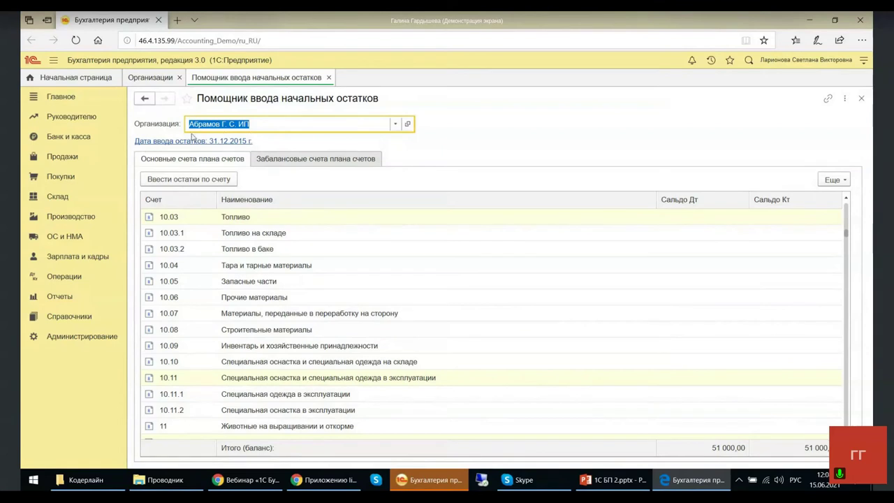
left_click(273, 162)
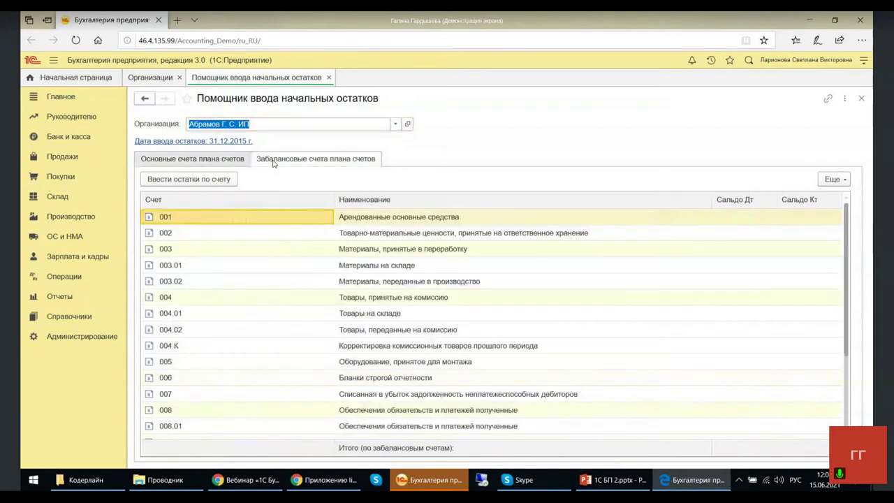
left_click(224, 161)
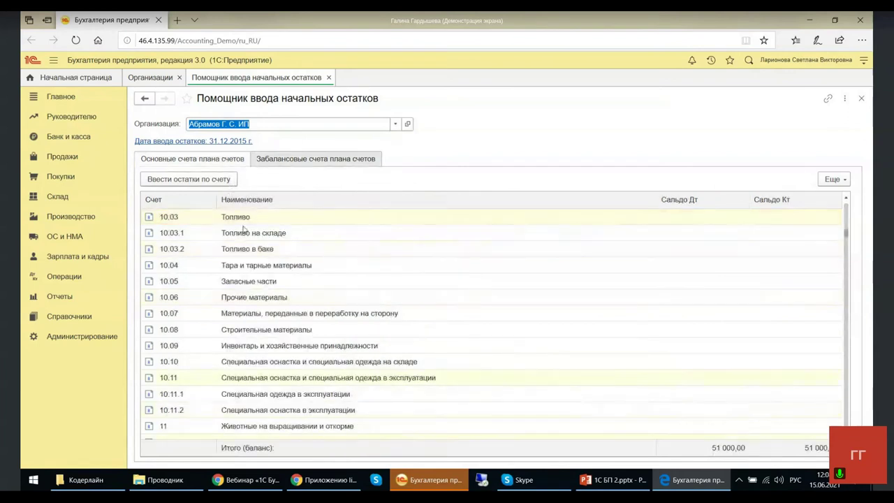
- View the Ввод остатков list for account 10.04 Тара и тарные материалы, and close all open pages back to the home page
left_click(256, 268)
double_click(256, 268)
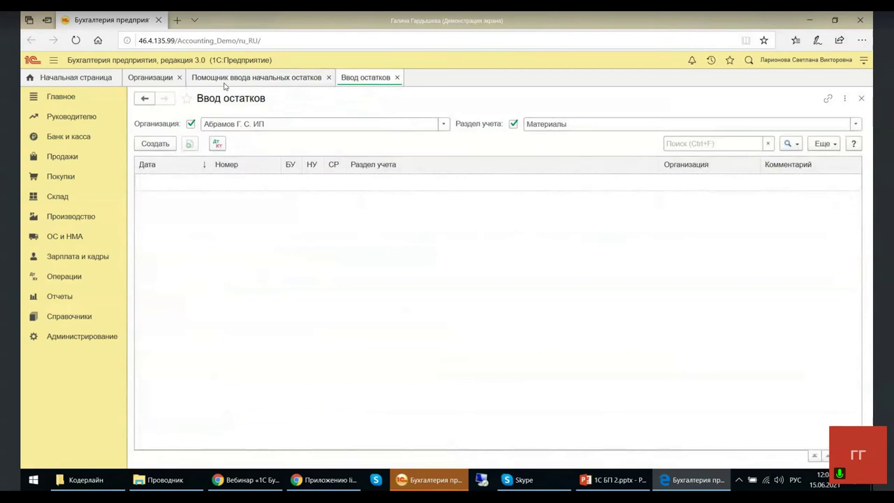
left_click(225, 79)
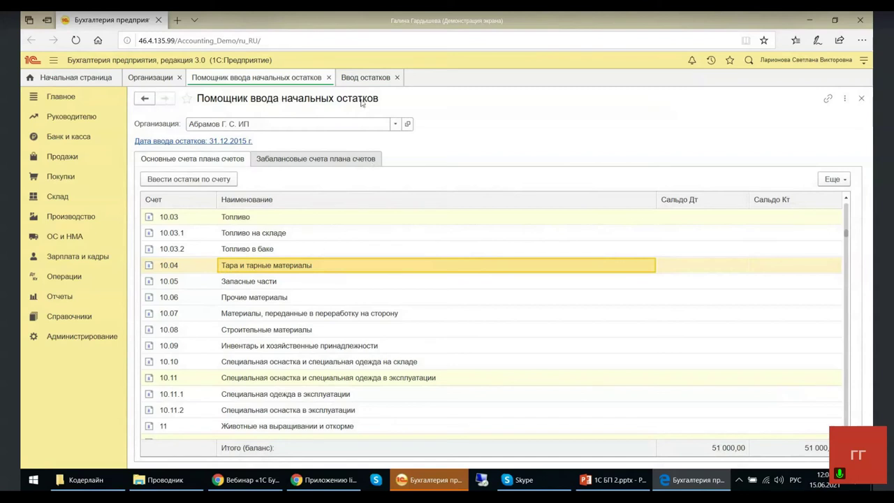
left_click(366, 79)
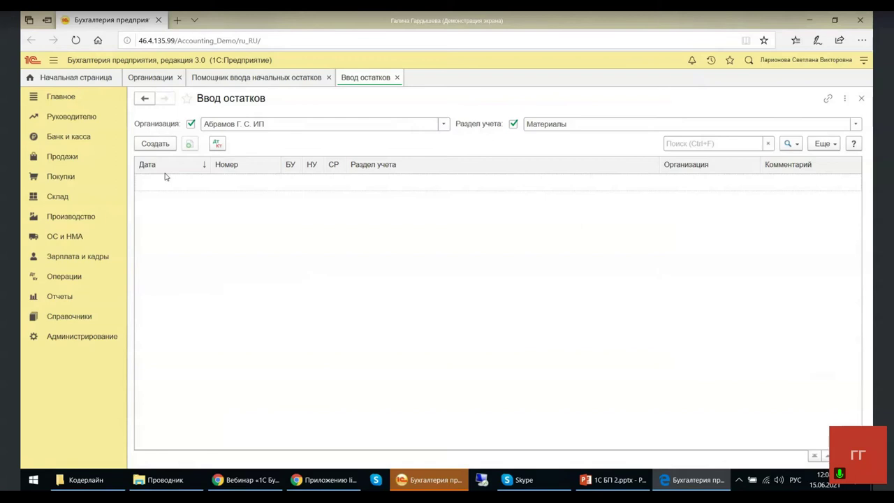
left_click(397, 78)
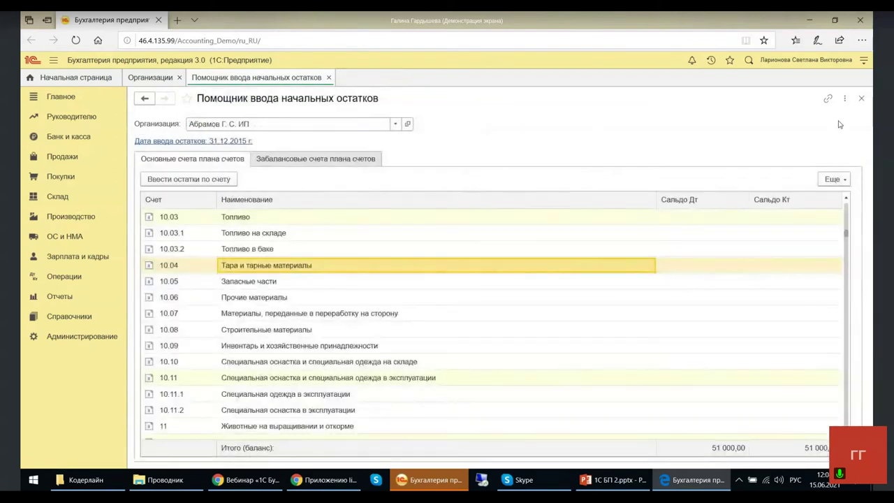
left_click(861, 99)
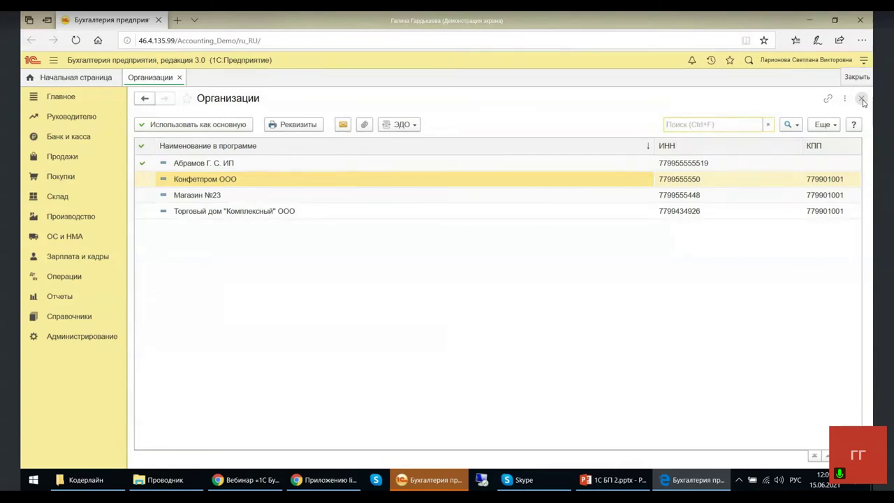
left_click(862, 99)
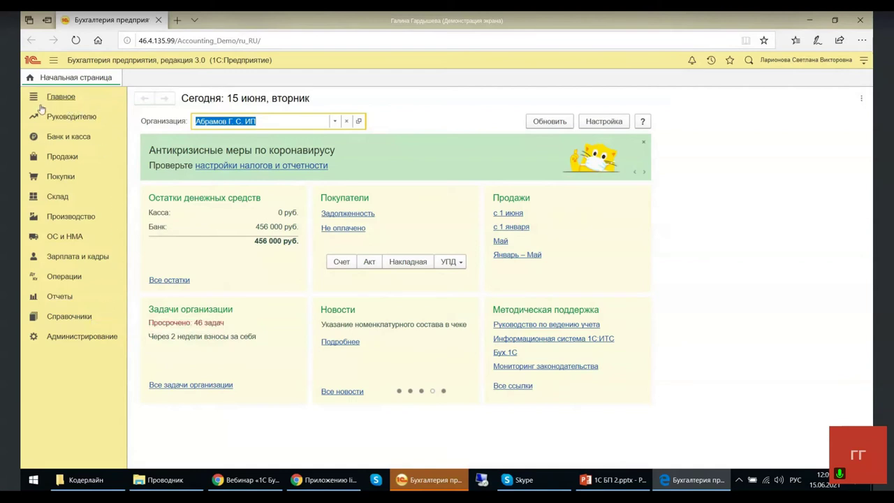
- Postpone entering the internet-support login and look through the report groups in the Руководитель section
left_click(89, 118)
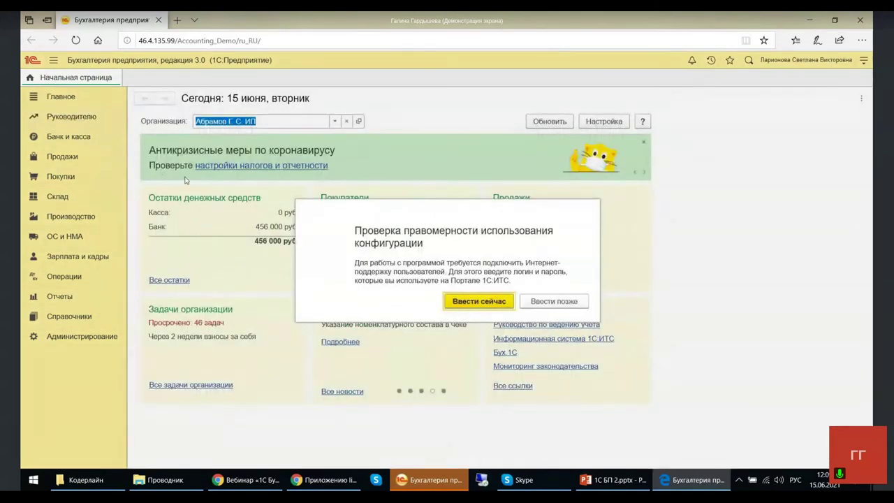
left_click(526, 304)
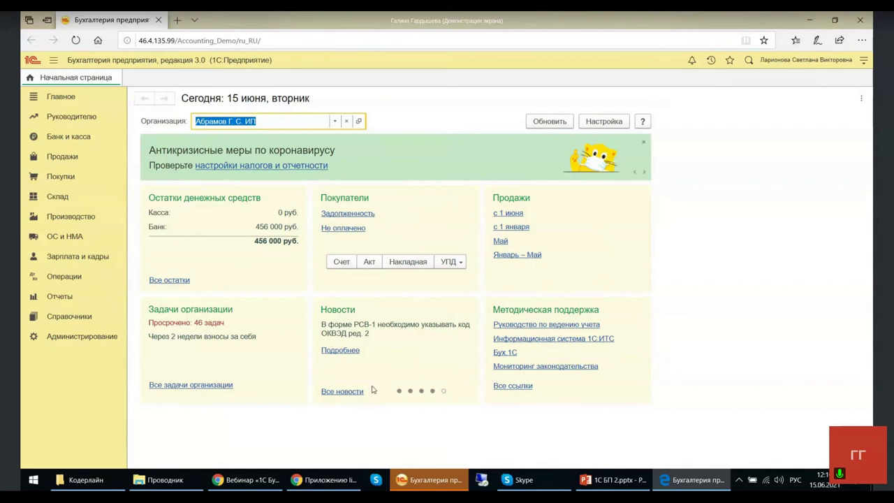
left_click(65, 118)
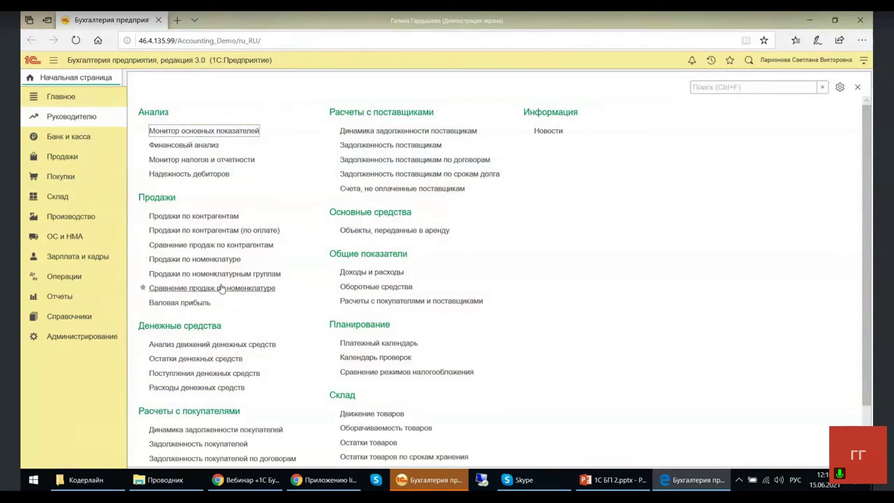
scroll(231, 290, "down", 2)
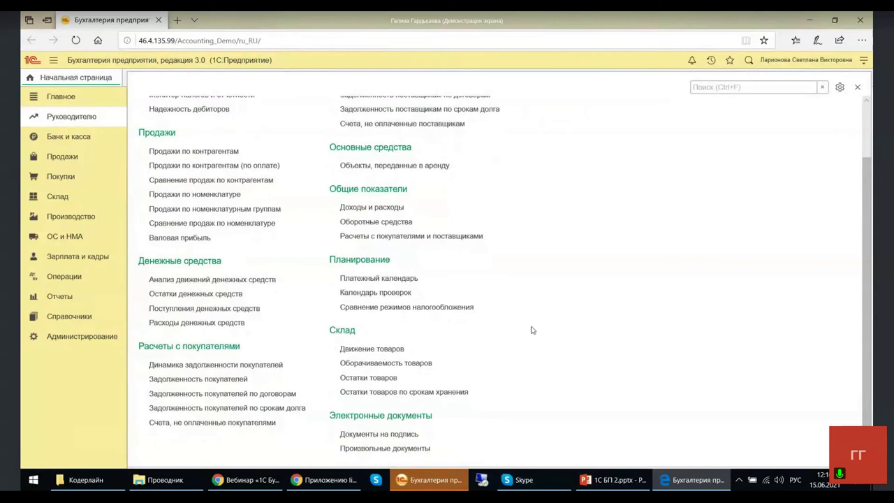
scroll(558, 320, "up", 2)
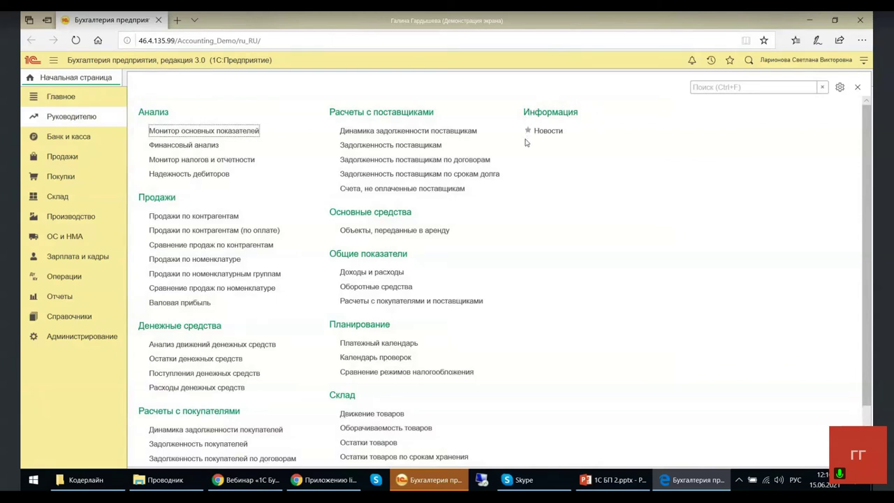
scroll(539, 169, "down", 2)
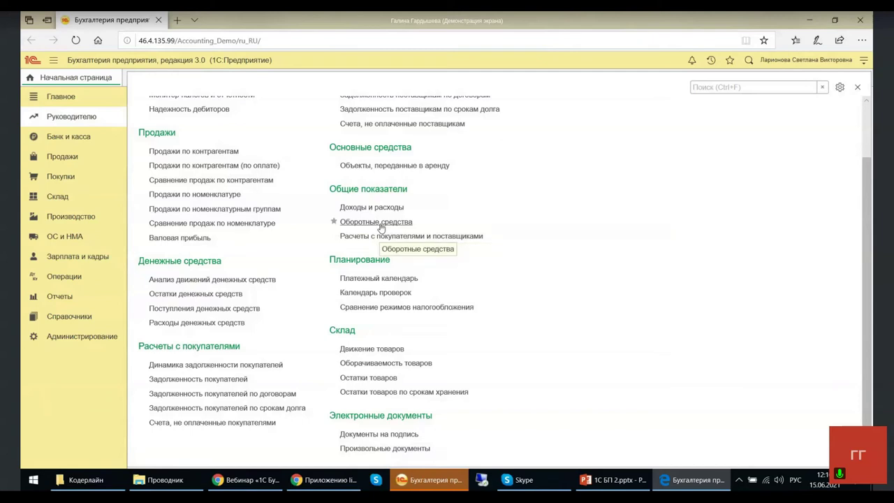
- Generate the Движение товаров report for 01.06.2021–30.06.2021 for the sole proprietor and close it after viewing
left_click(354, 354)
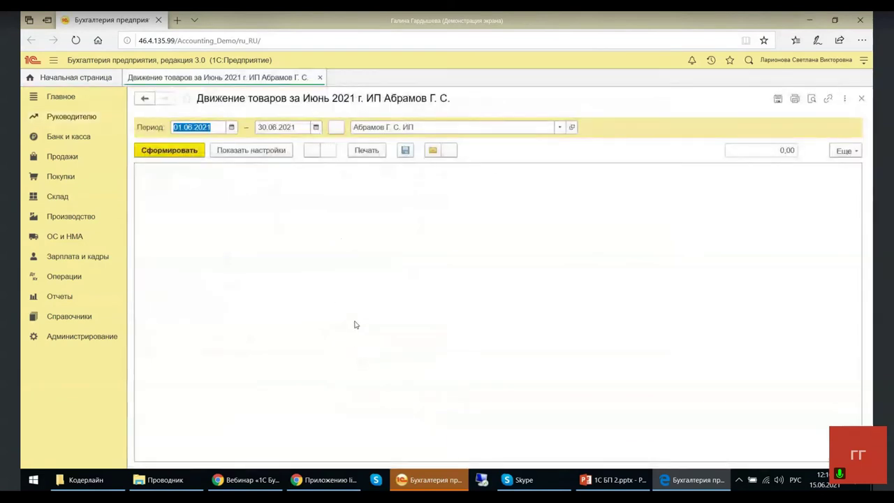
left_click(192, 150)
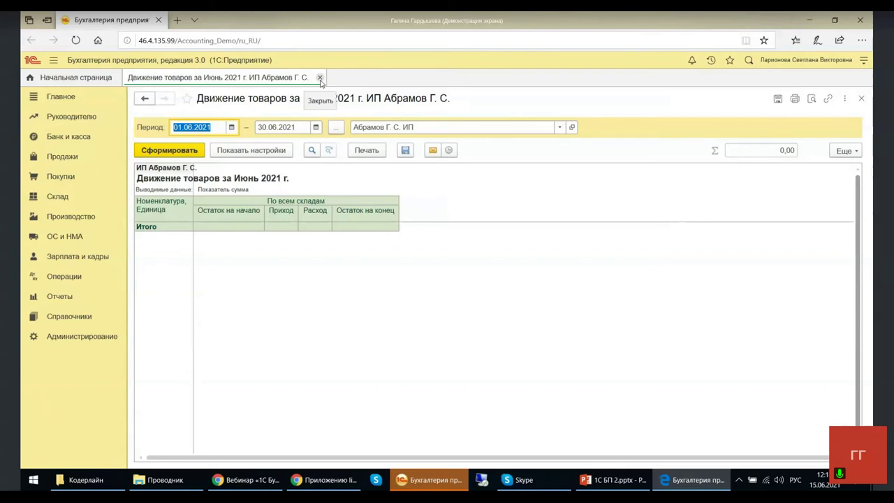
left_click(320, 79)
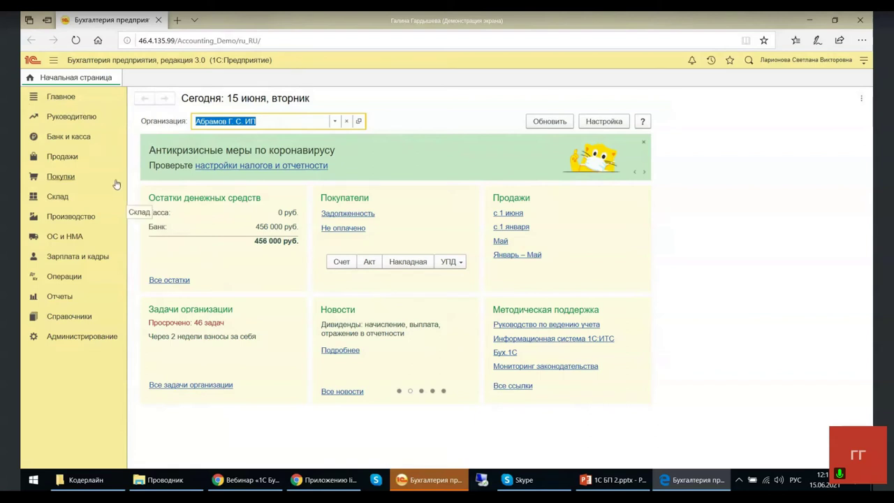
- Open the Отчеты section to look over its standard, regulated and tax reports
left_click(60, 297)
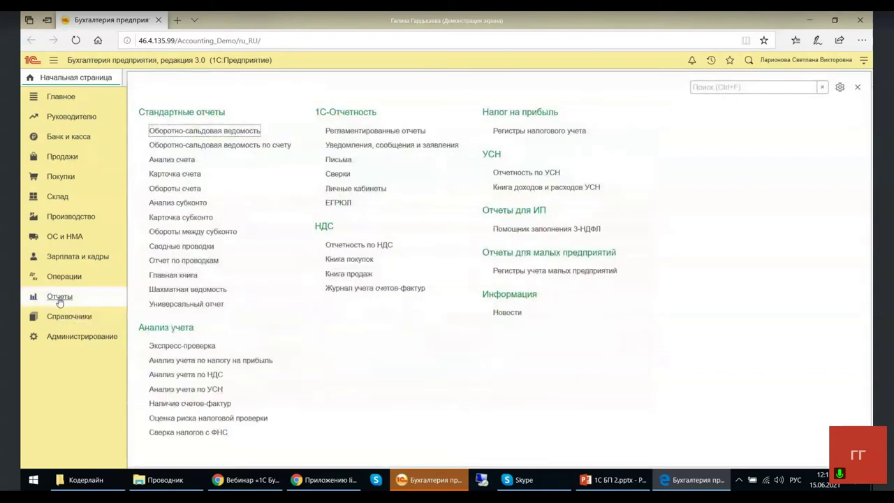